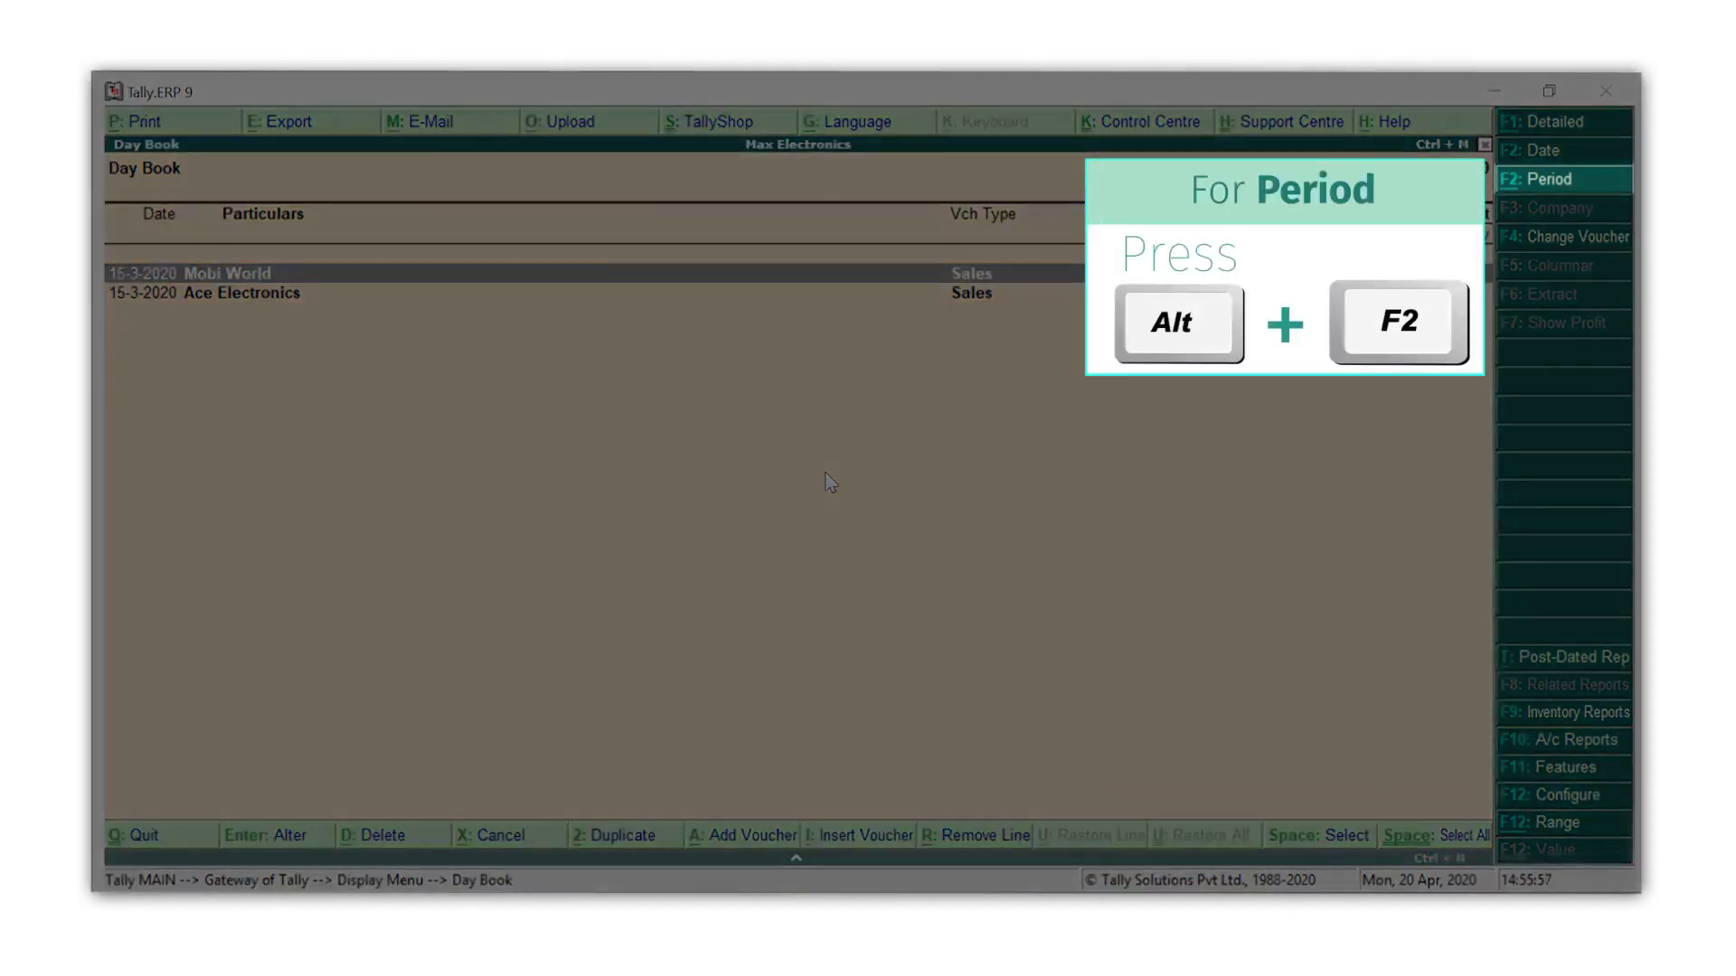
- Set the Day Book period from 1-2-2020 to 31-3-2020
{"action": "key", "text": "alt+F2"}
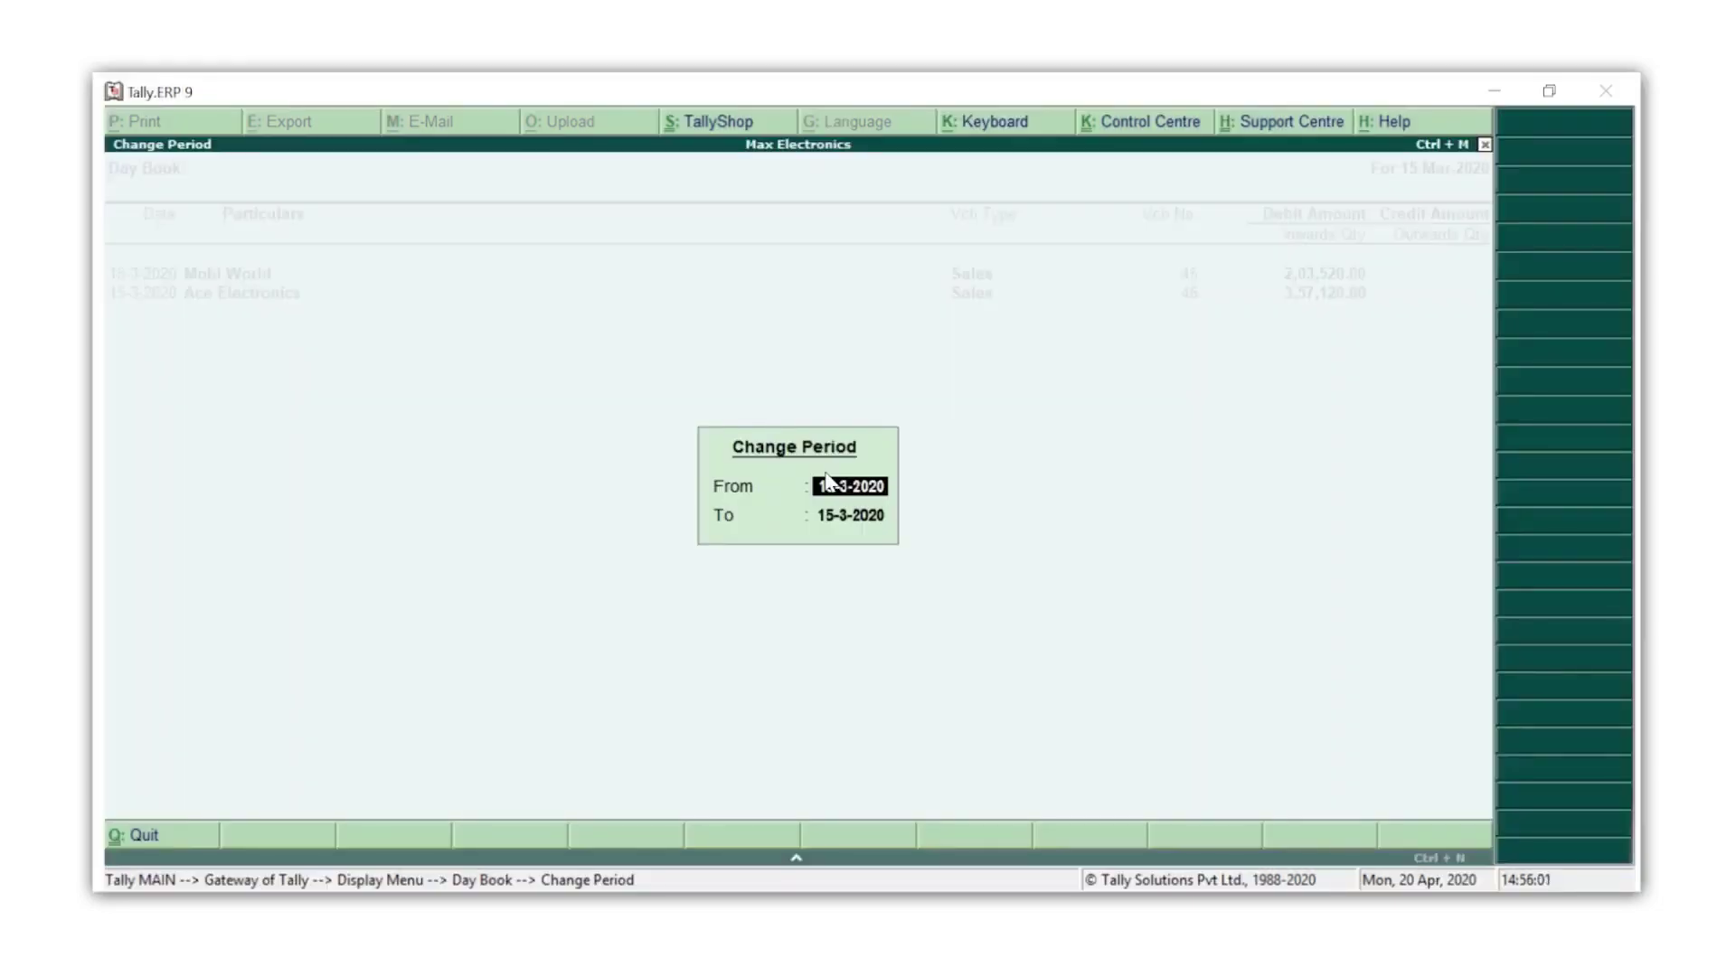
{"action": "type", "text": "1-3-2020"}
{"action": "key", "text": "Return"}
{"action": "type", "text": "31/3/2020"}
{"action": "key", "text": "Return"}
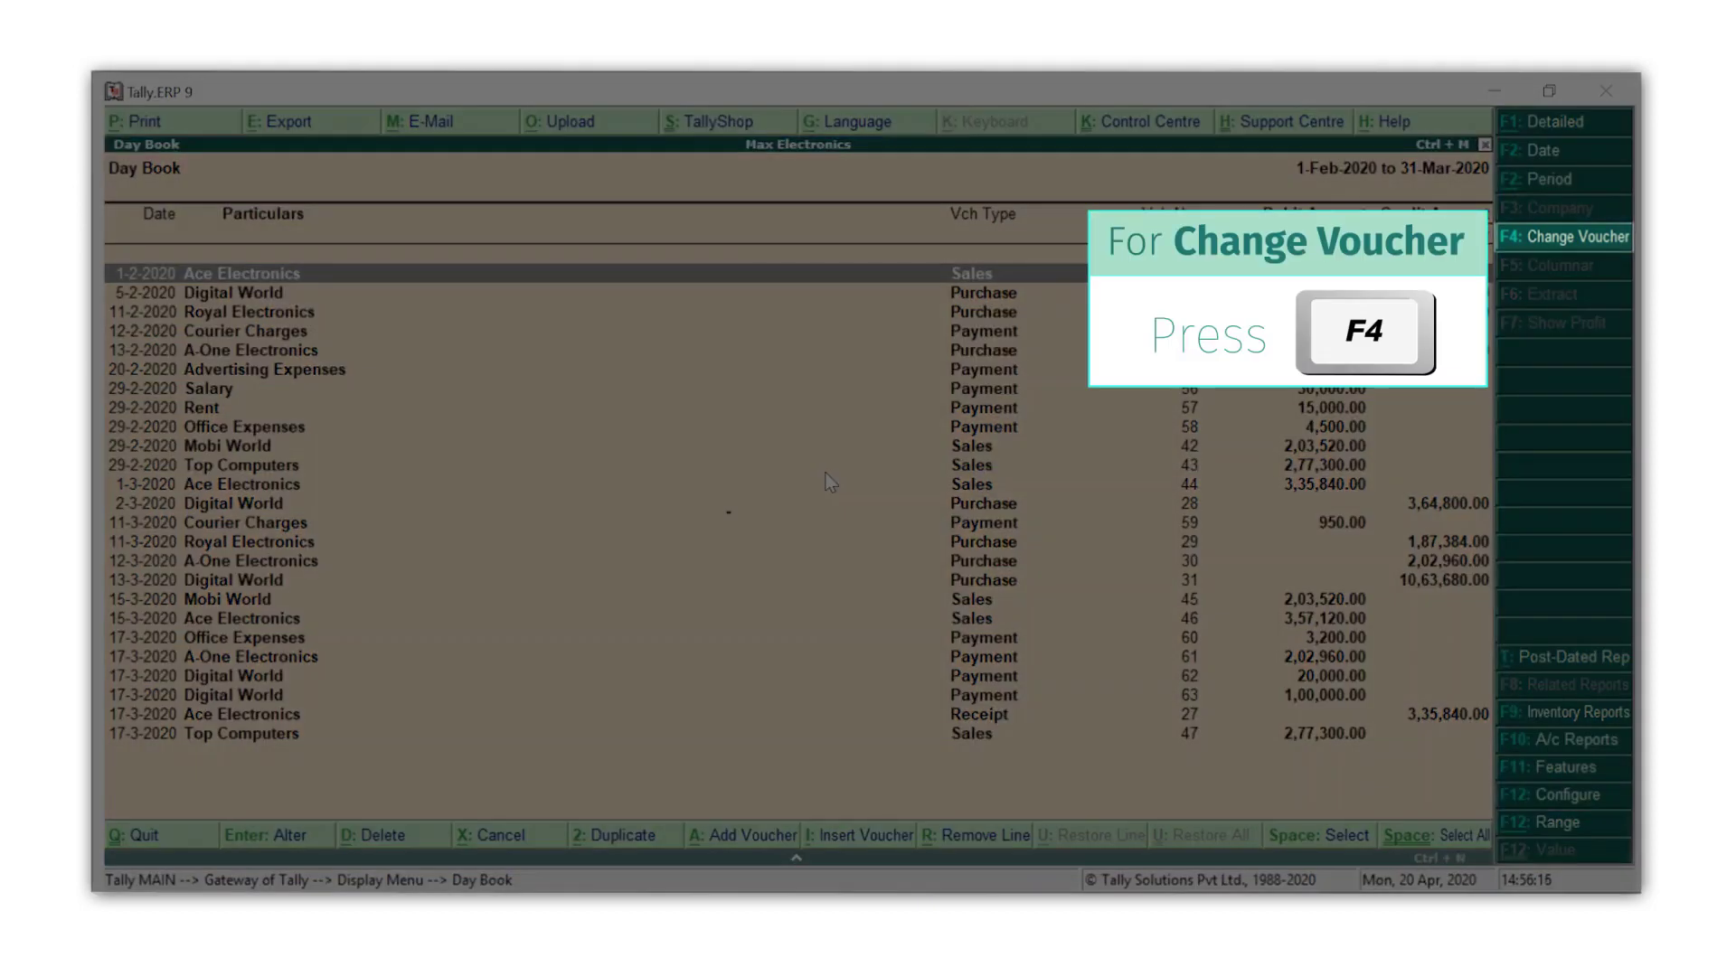
- Filter the Day Book by voucher type to list only Payment vouchers
{"action": "key", "text": "F4"}
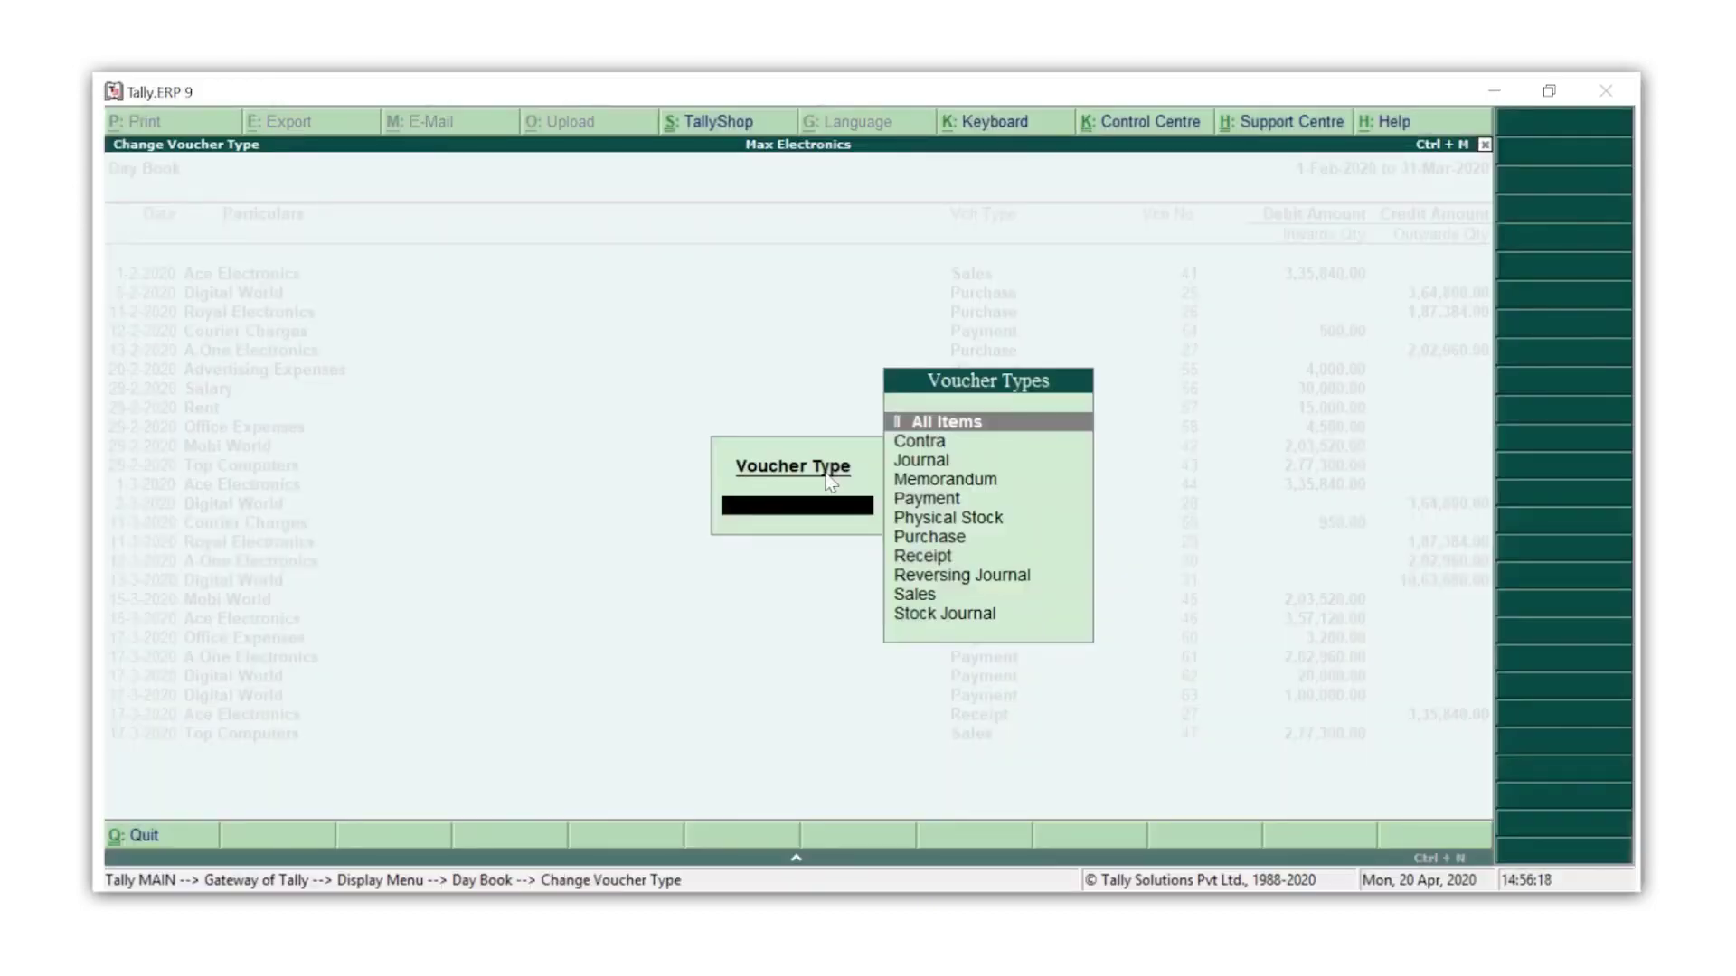
{"action": "key", "text": "Down"}
{"action": "key", "text": "Down"}
{"action": "key", "text": "Down"}
{"action": "key", "text": "Down"}
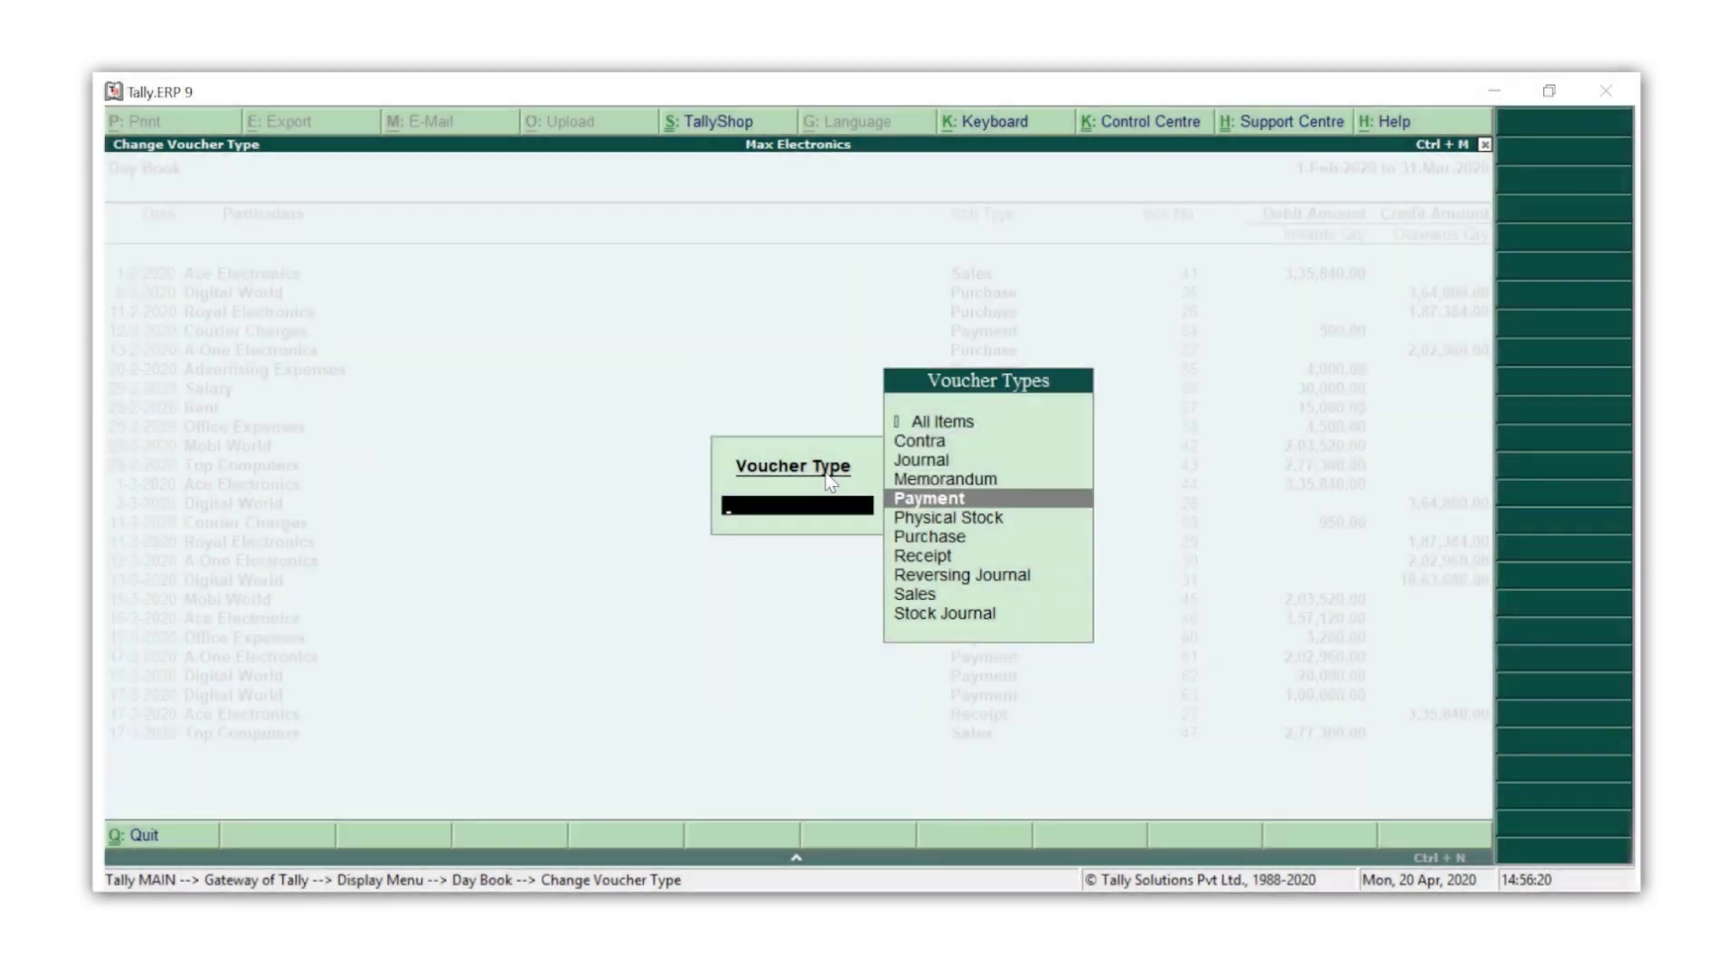
{"action": "key", "text": "Return"}
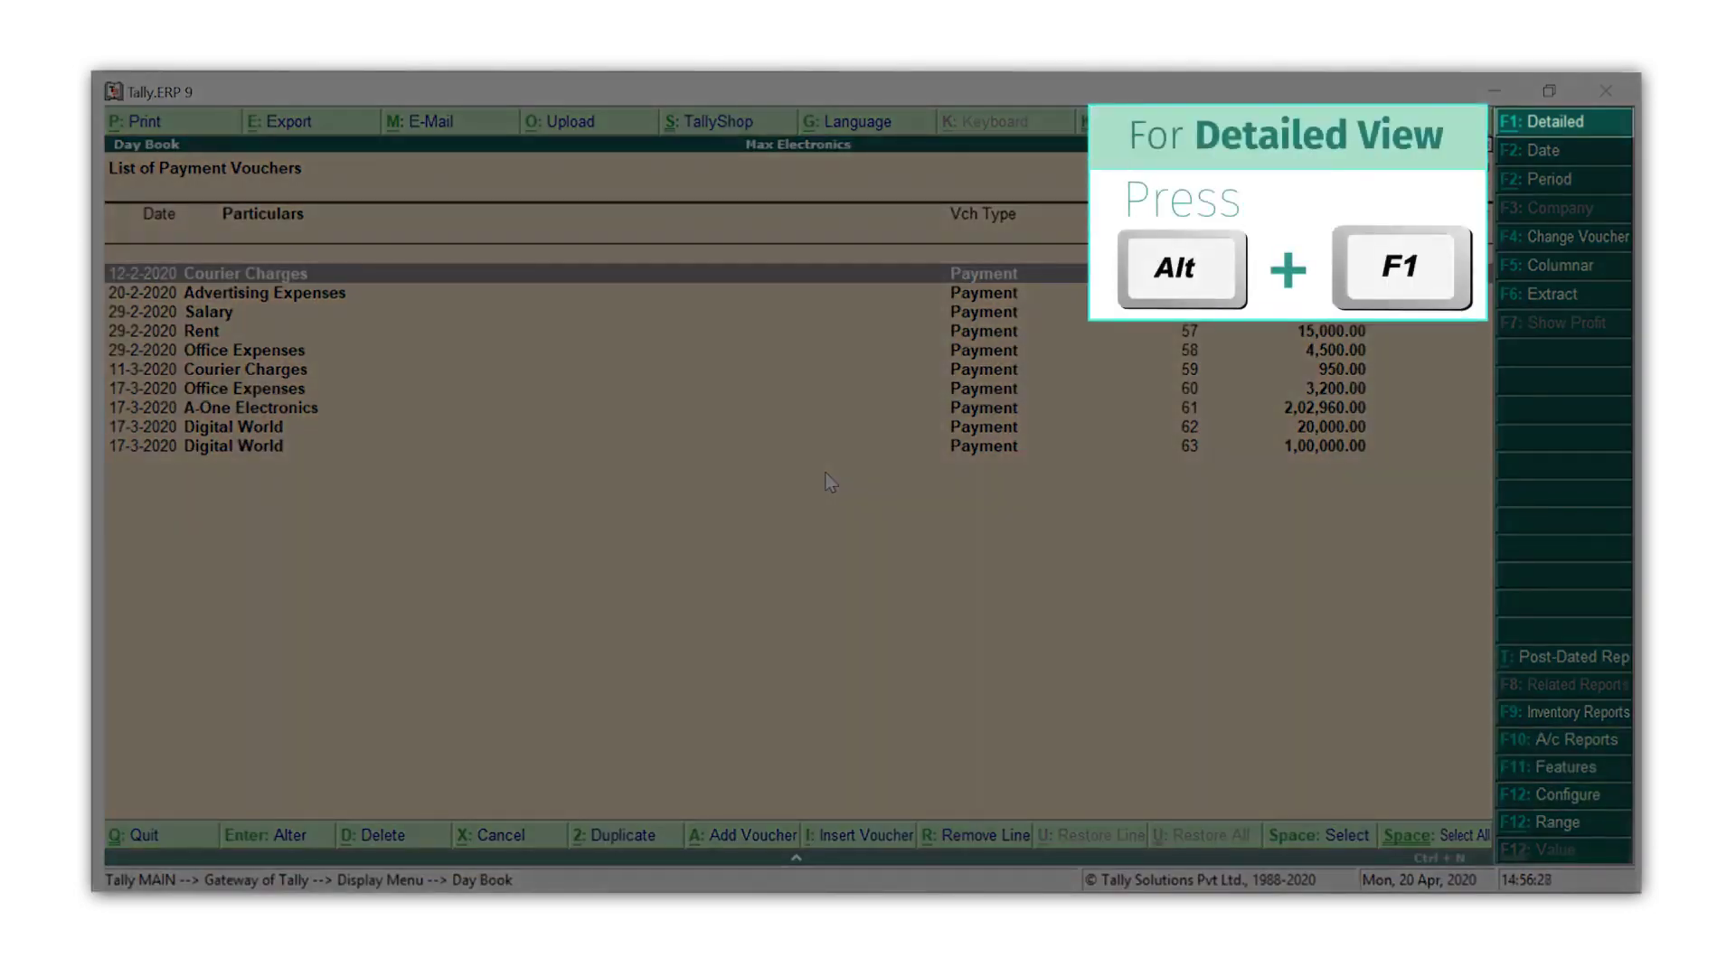
- Switch the payment voucher list to the detailed view and configure it to show bank details
{"action": "key", "text": "alt+F1"}
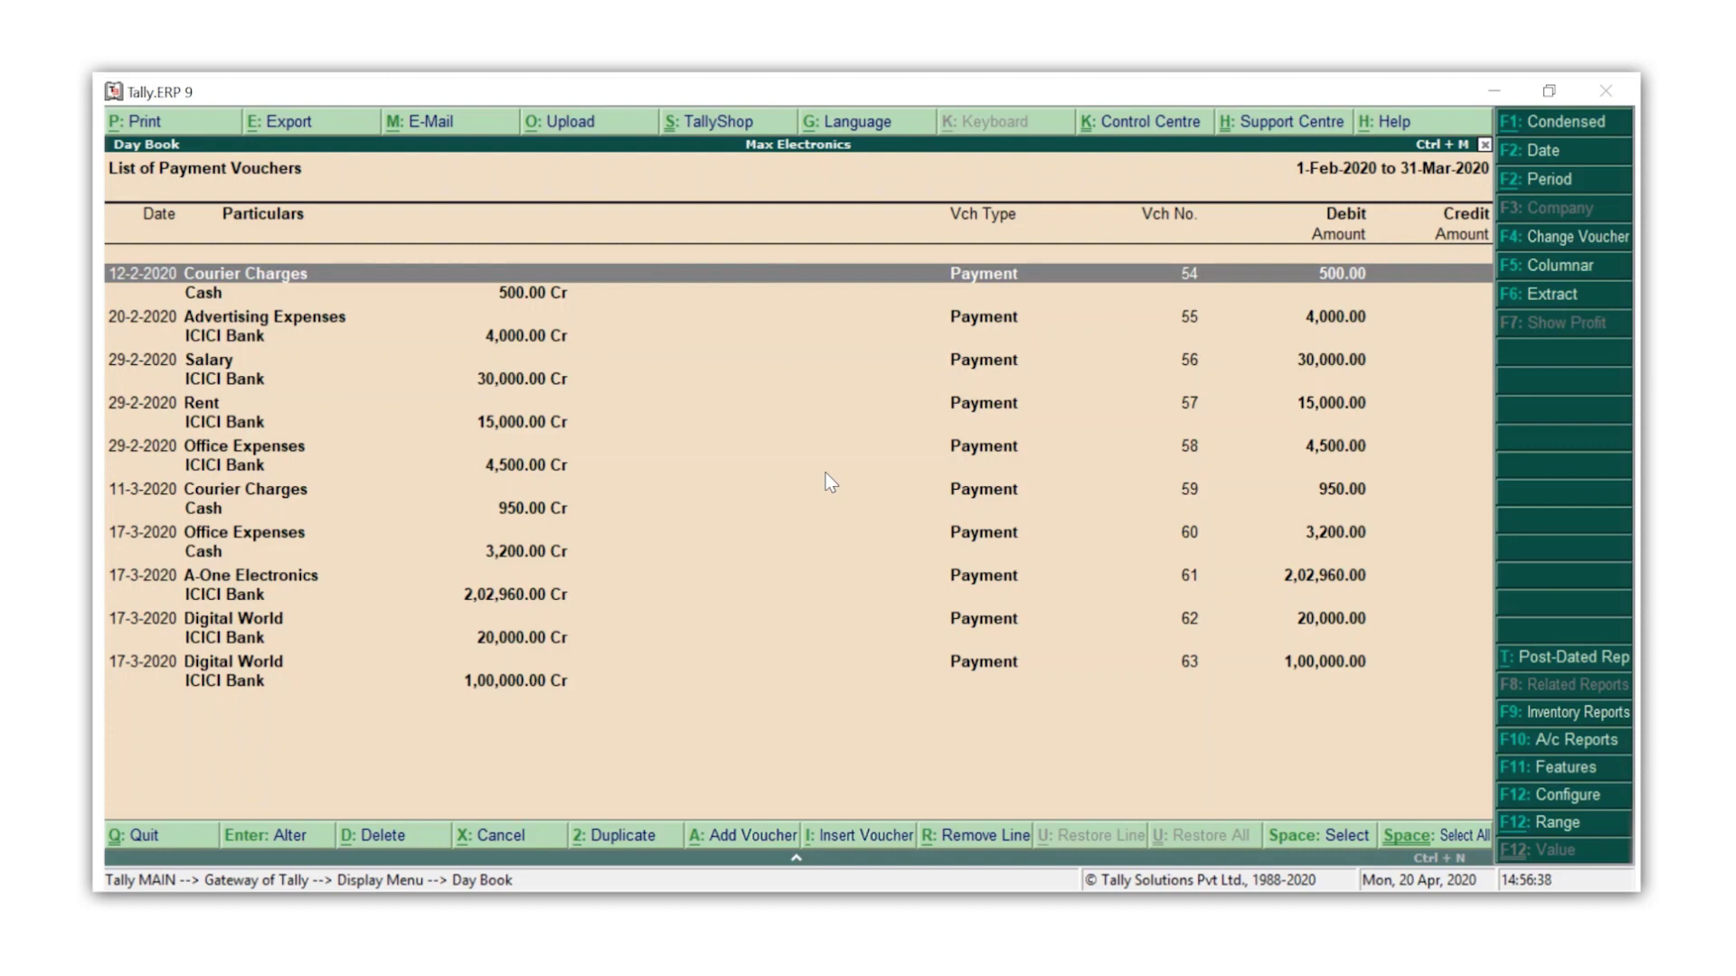
{"action": "key", "text": "F12"}
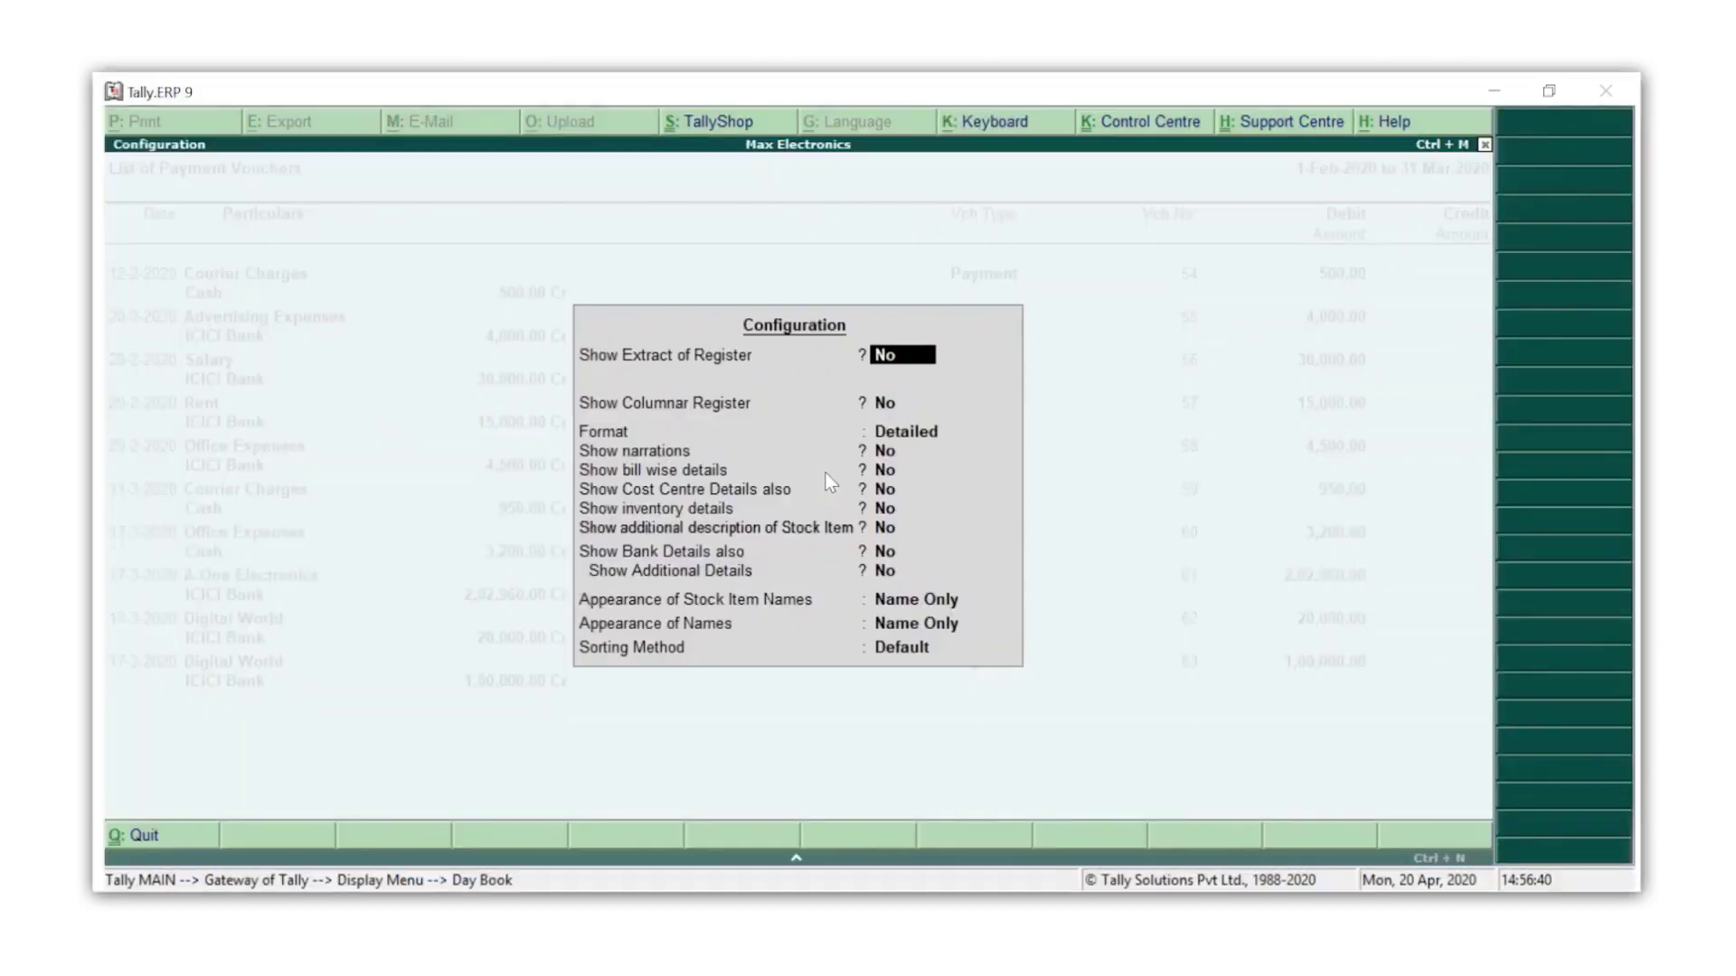
{"action": "key", "text": "Return"}
{"action": "key", "text": "Return"}
{"action": "key", "text": "Return"}
{"action": "key", "text": "Return"}
{"action": "key", "text": "Return"}
{"action": "key", "text": "Return"}
{"action": "key", "text": "Return"}
{"action": "key", "text": "Return"}
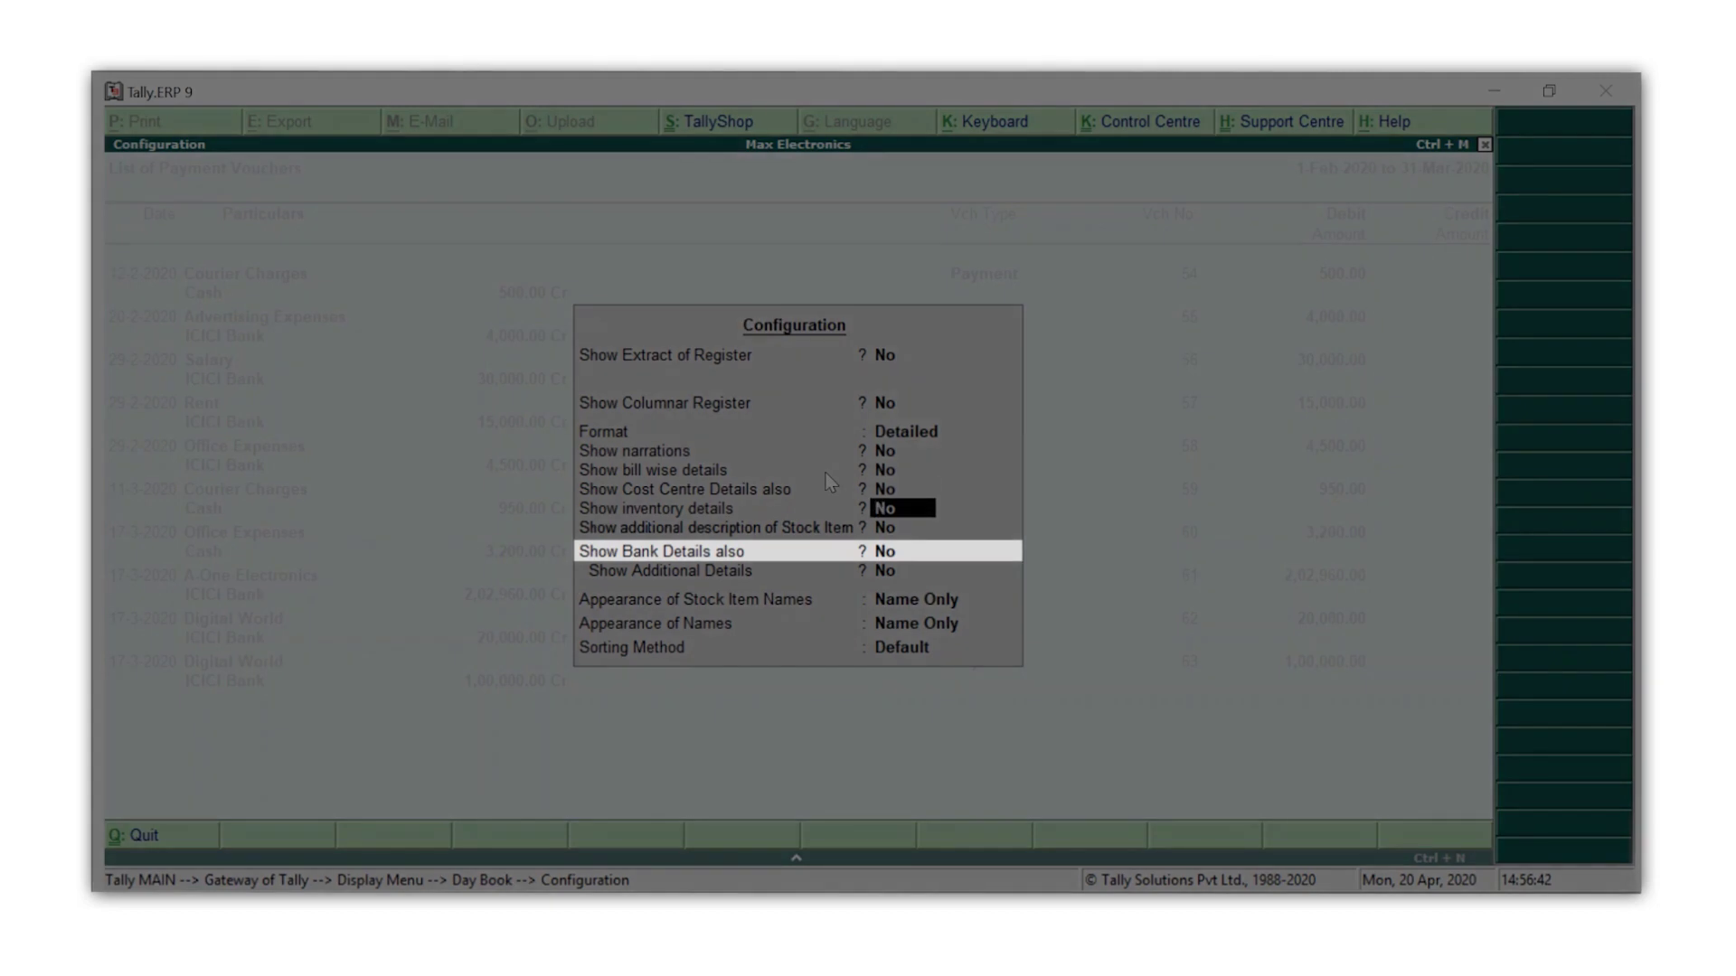
{"action": "key", "text": "y"}
{"action": "key", "text": "Return"}
{"action": "key", "text": "Return"}
{"action": "key", "text": "Return"}
{"action": "key", "text": "Return"}
{"action": "key", "text": "Return"}
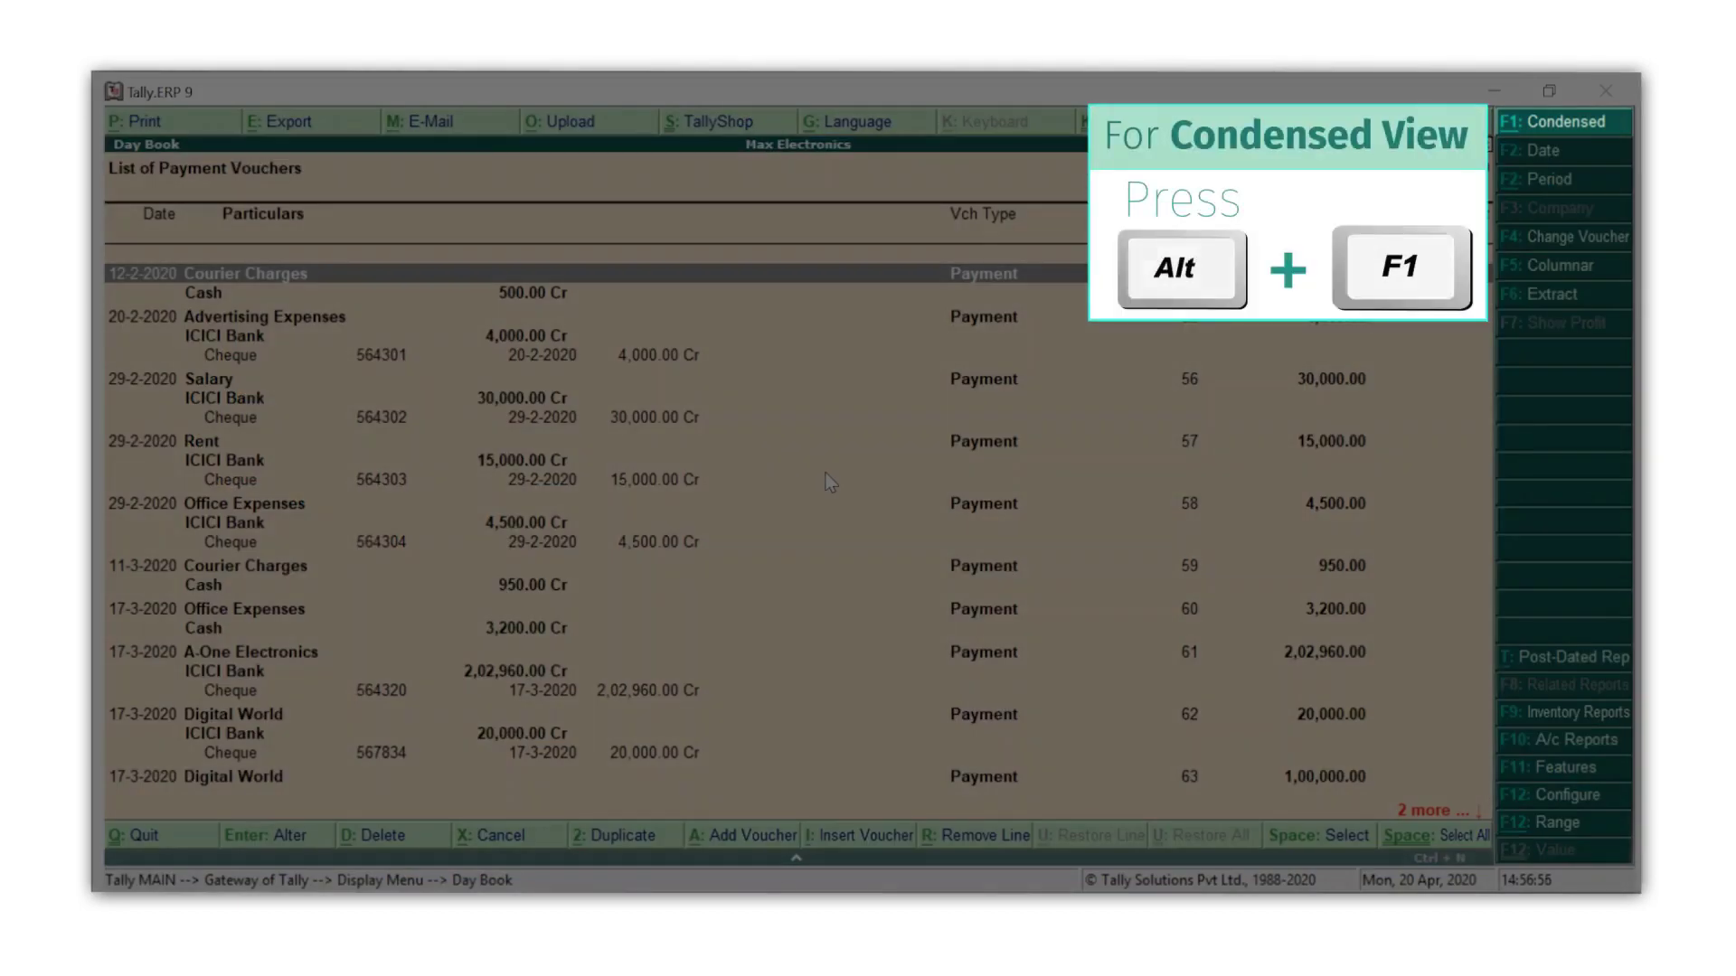
- Return the list to the condensed view and duplicate the Rent payment voucher dated 29-2-2020
{"action": "key", "text": "alt+F1"}
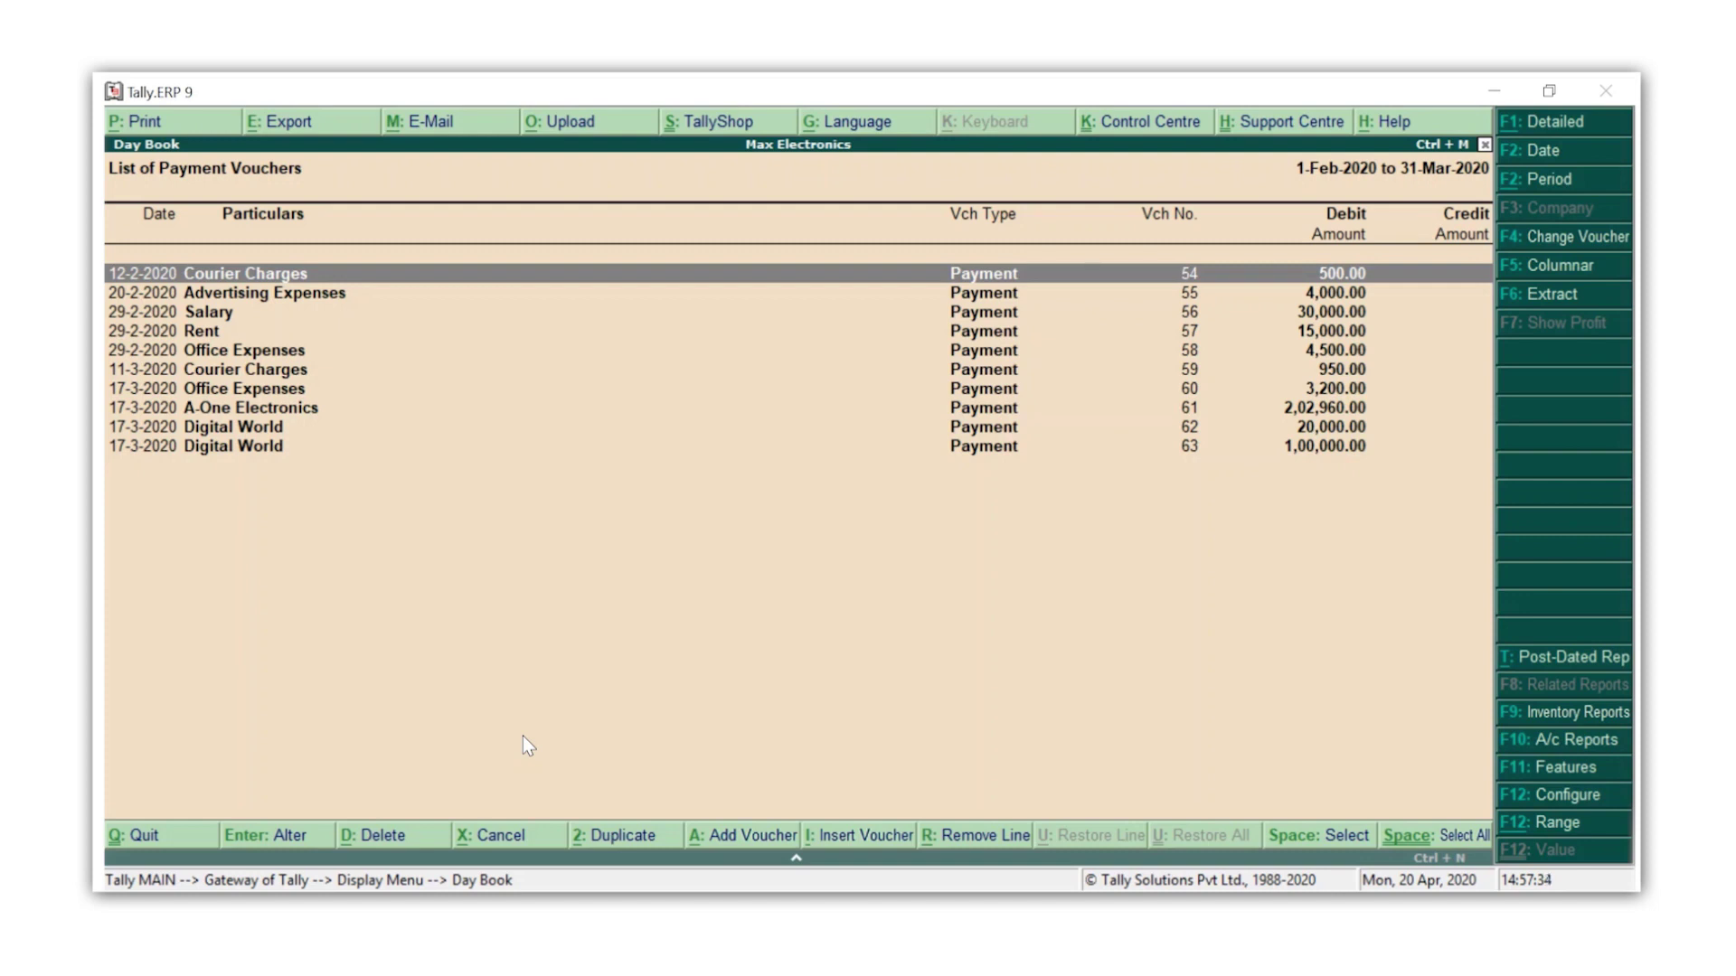
{"action": "key", "text": "Down"}
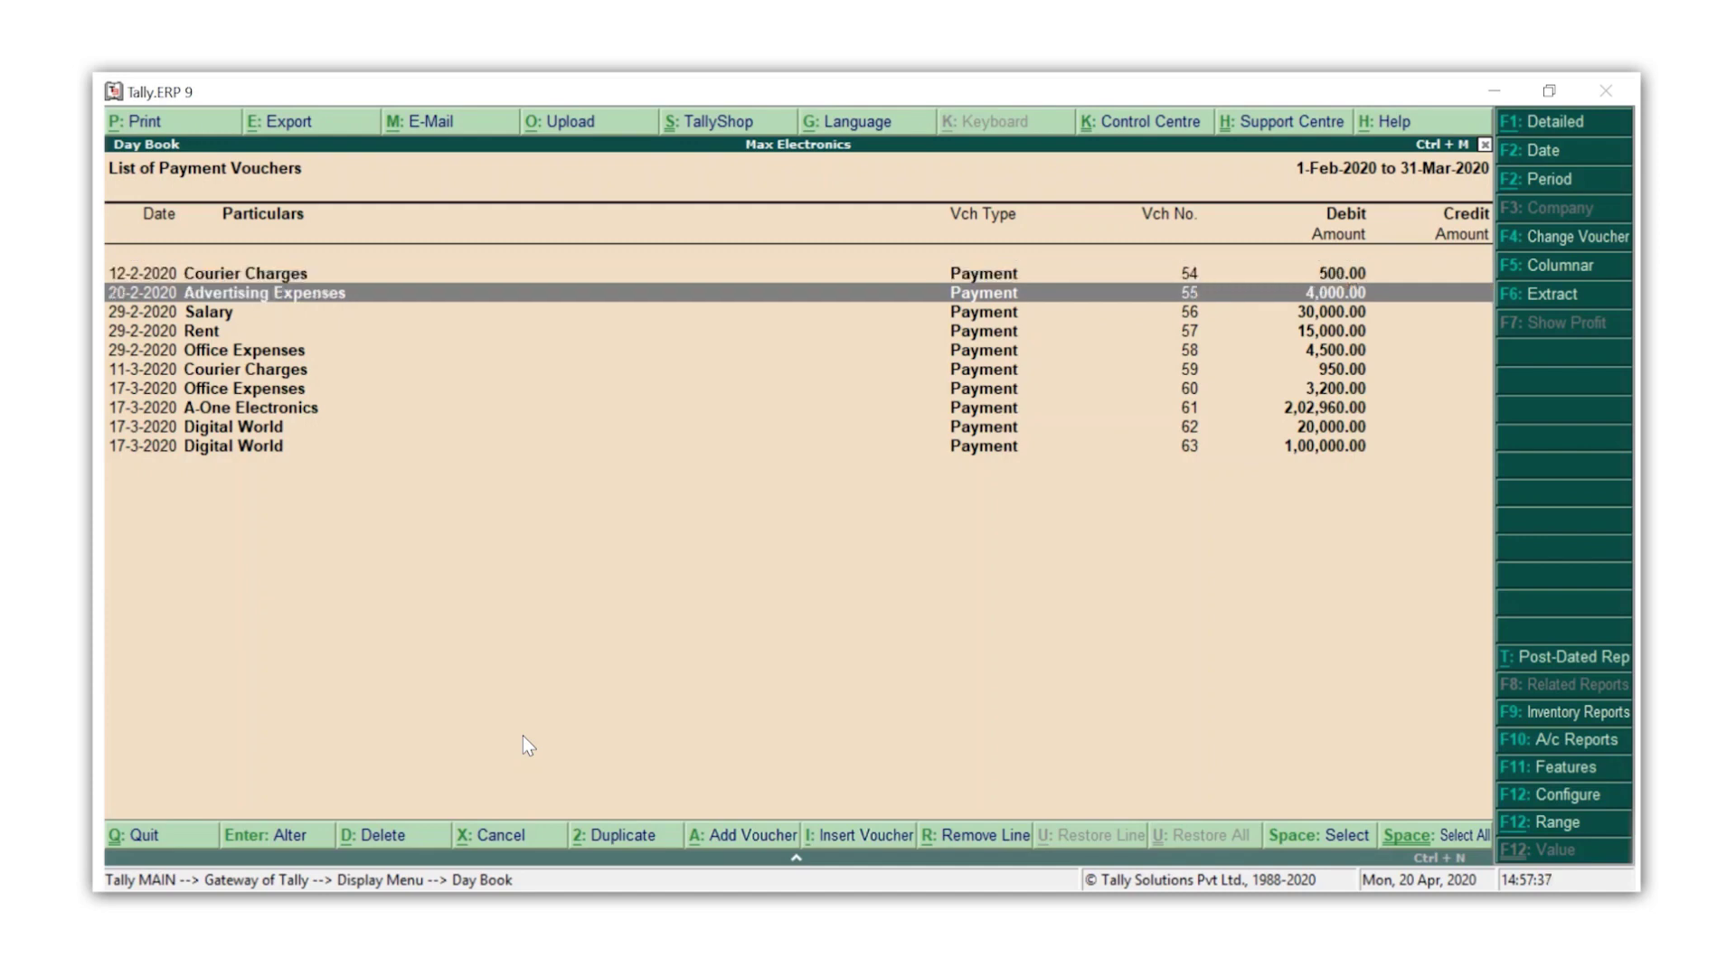
{"action": "key", "text": "Down"}
{"action": "key", "text": "Down"}
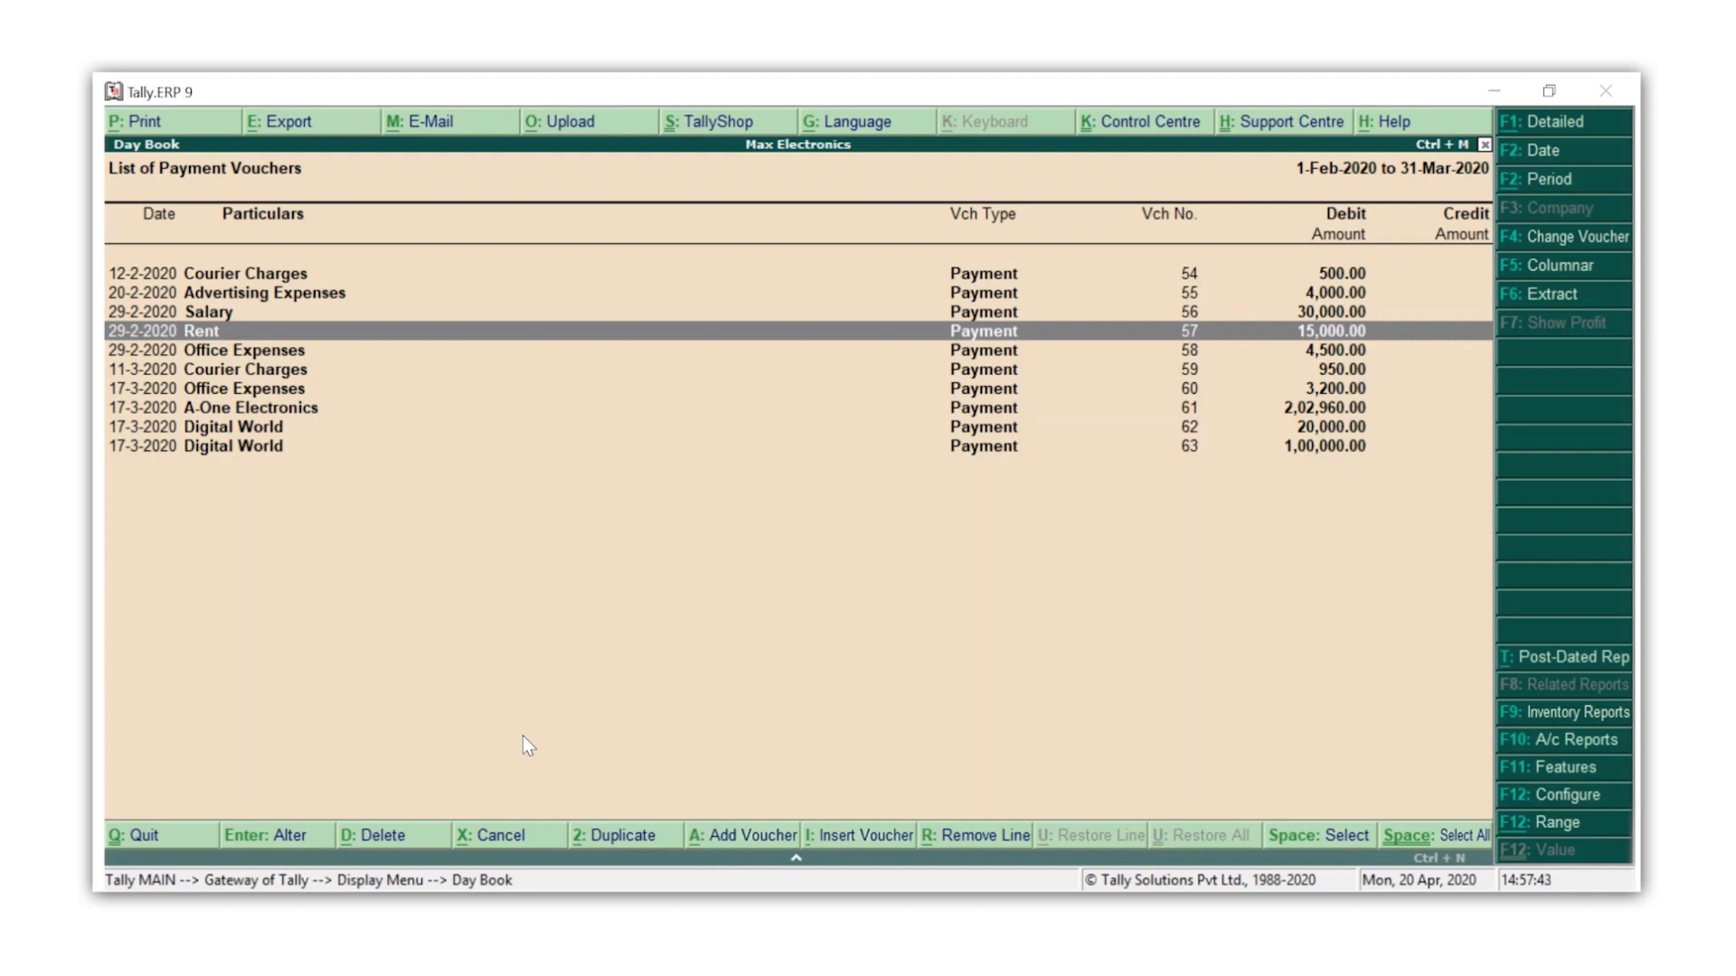
{"action": "key", "text": "alt+2"}
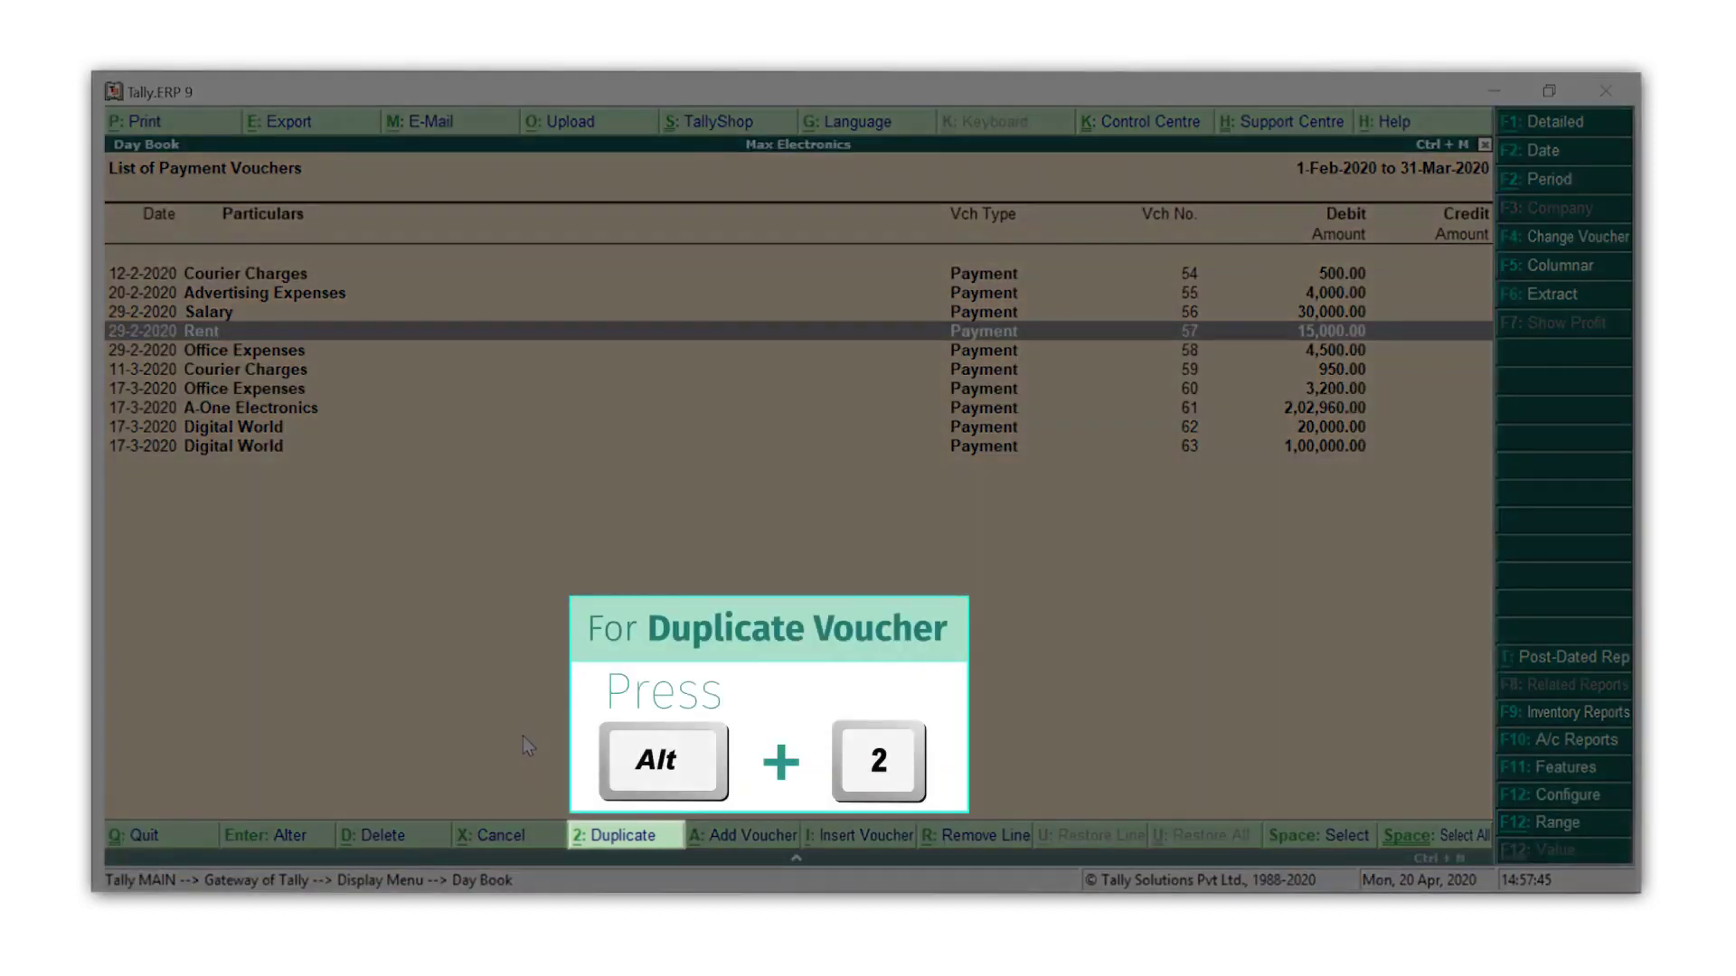
- Date the duplicated Rent voucher 31-3-2020, enter its cheque number in the bank allocation and save it
{"action": "key", "text": "F2"}
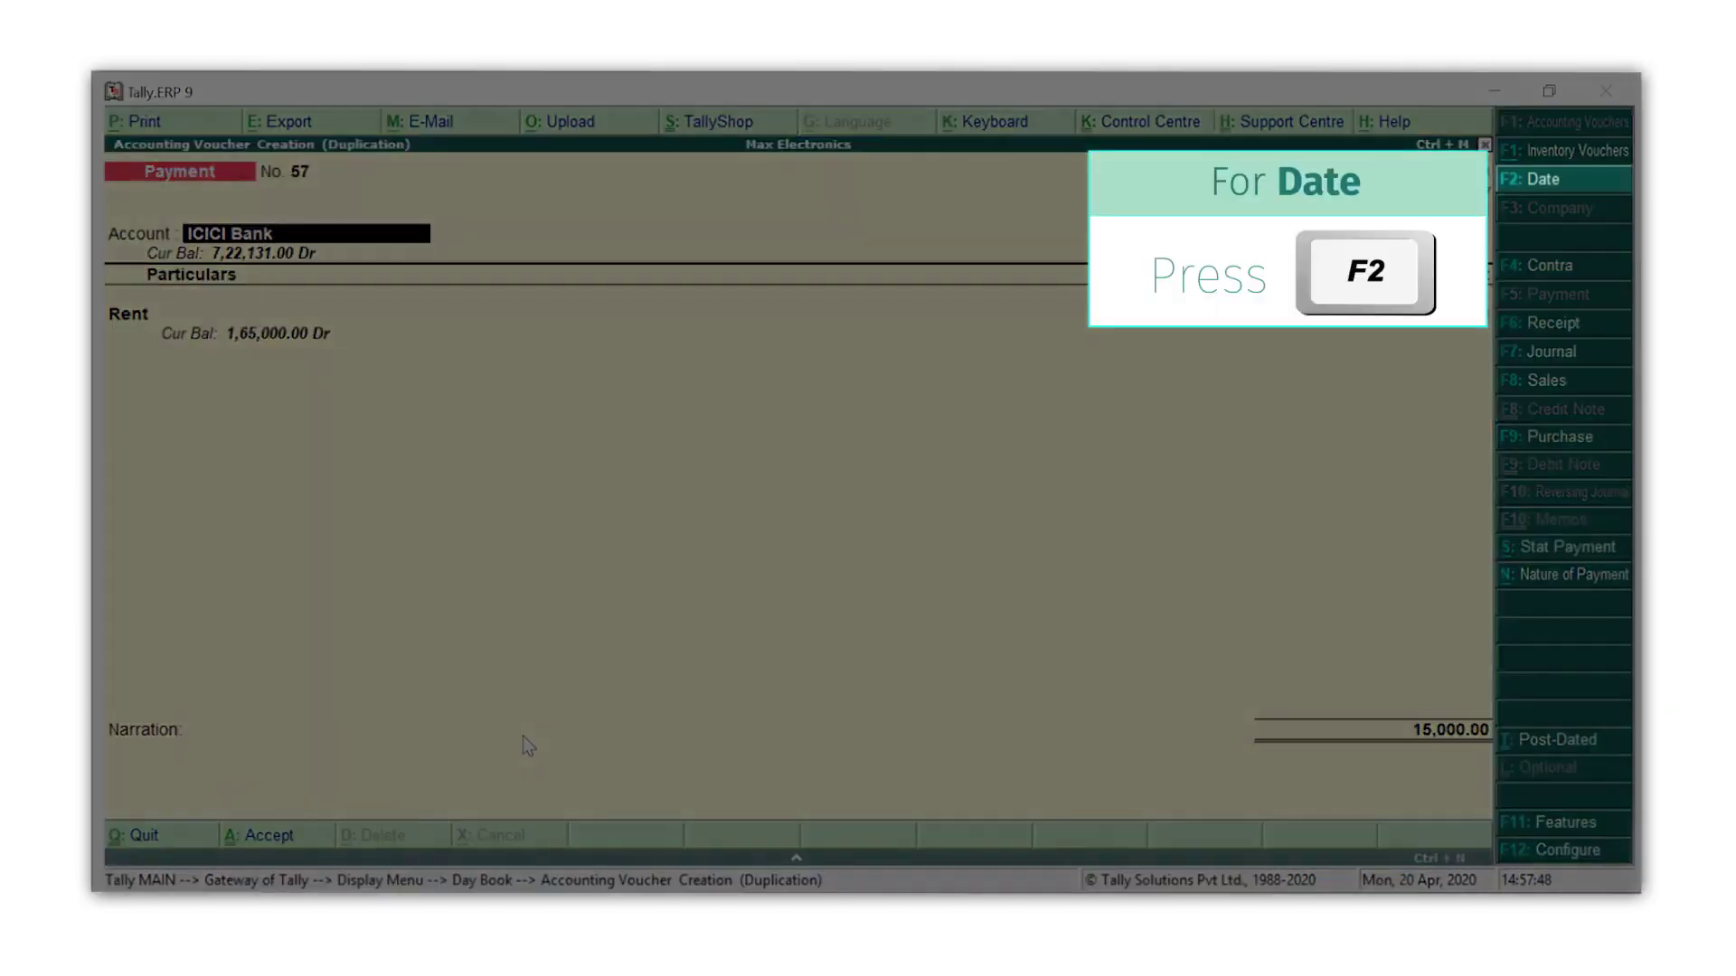
{"action": "type", "text": "31/3"}
{"action": "key", "text": "Return"}
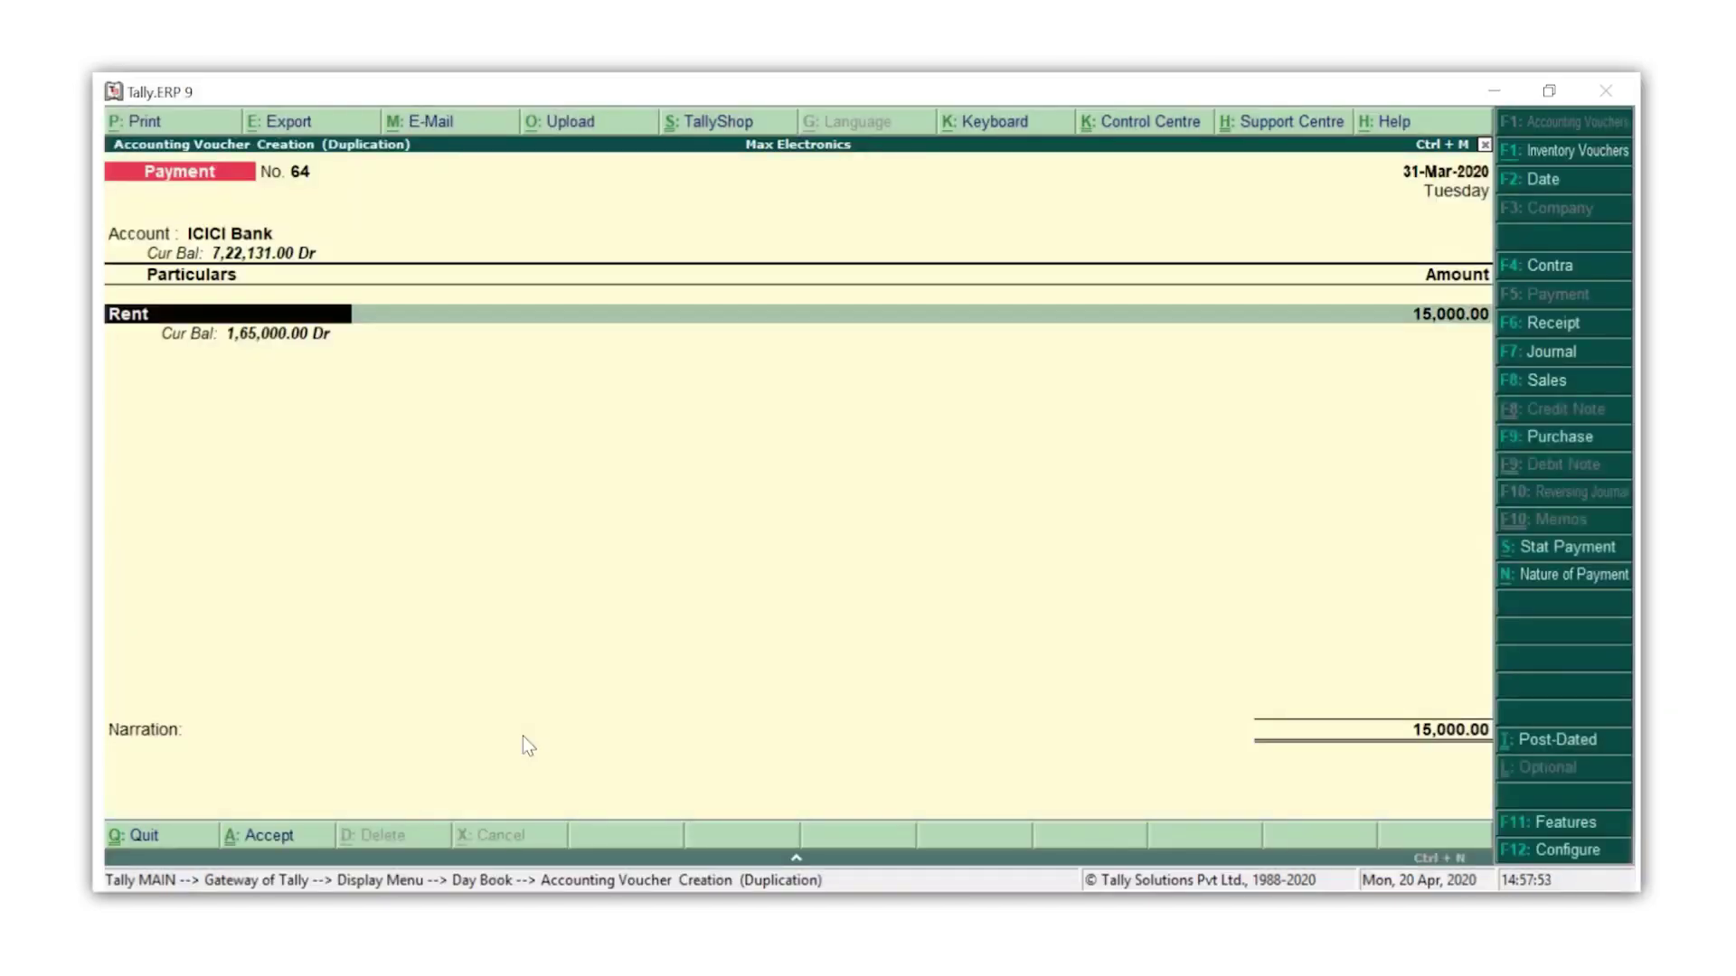
{"action": "key", "text": "Return"}
{"action": "key", "text": "Return"}
{"action": "type", "text": "56435"}
{"action": "key", "text": "Return"}
{"action": "key", "text": "Return"}
{"action": "key", "text": "Return"}
{"action": "key", "text": "Return"}
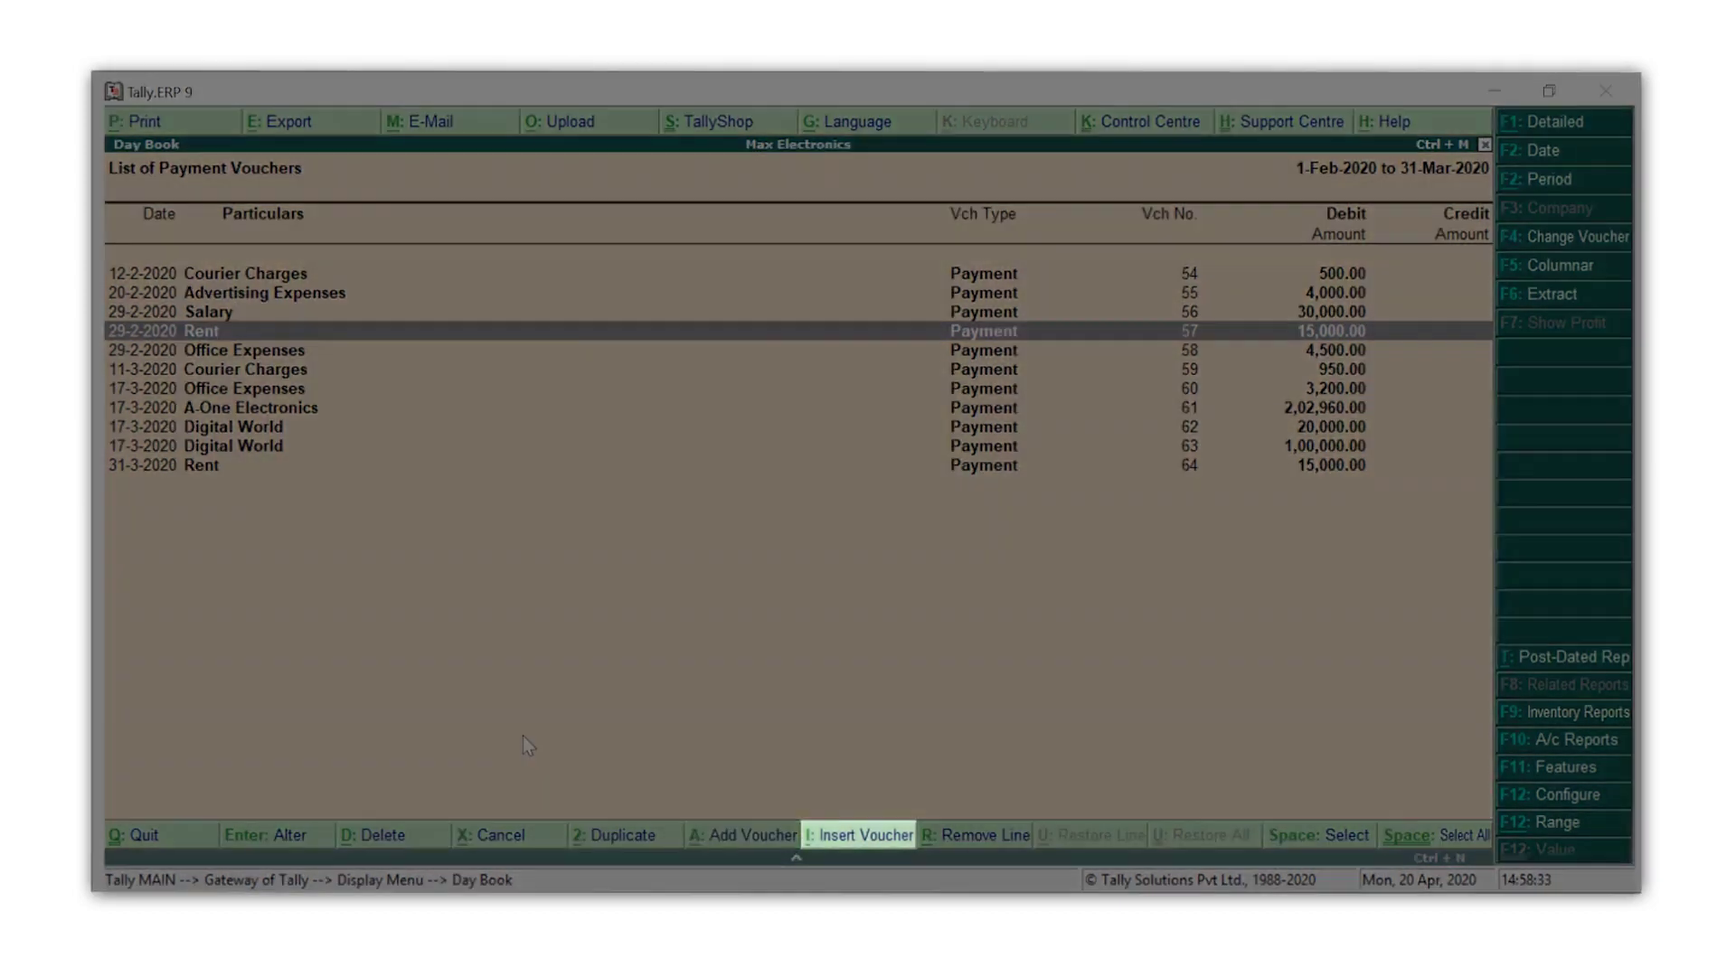
- Add a payment voucher after the A-One Electronics entry, paying 3,500 from ICICI Bank for Repairs and Maintenance Charges
{"action": "key", "text": "Down"}
{"action": "key", "text": "Down"}
{"action": "key", "text": "Down"}
{"action": "key", "text": "Down"}
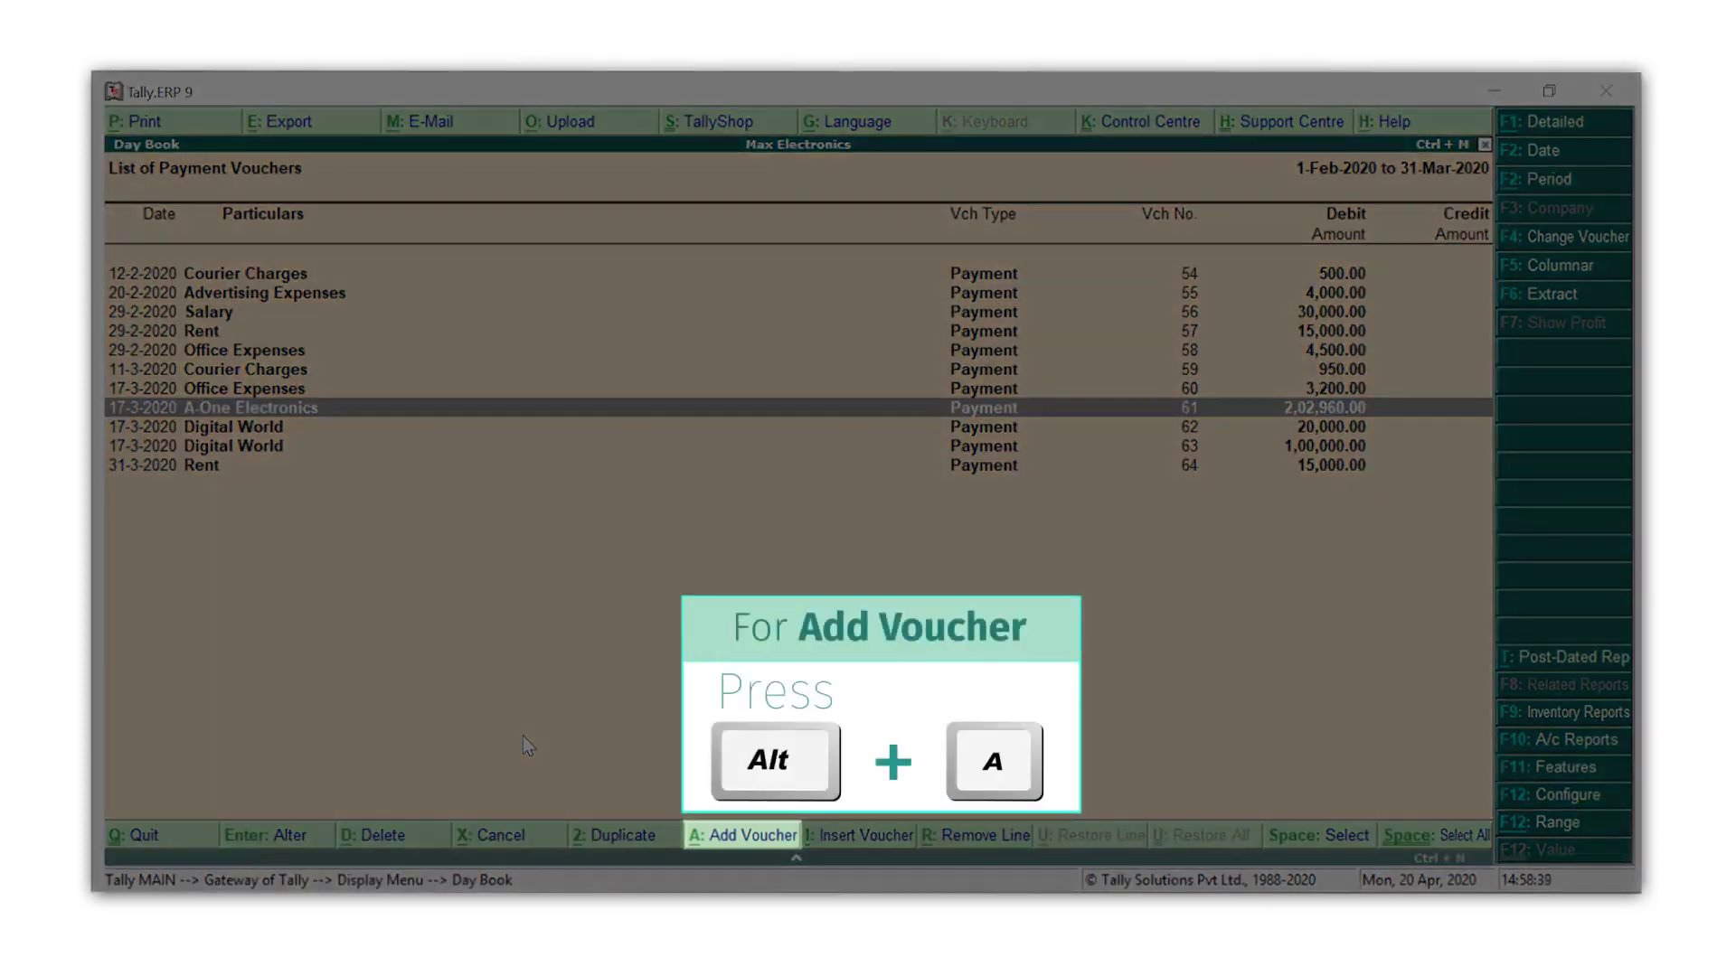
{"action": "key", "text": "alt+a"}
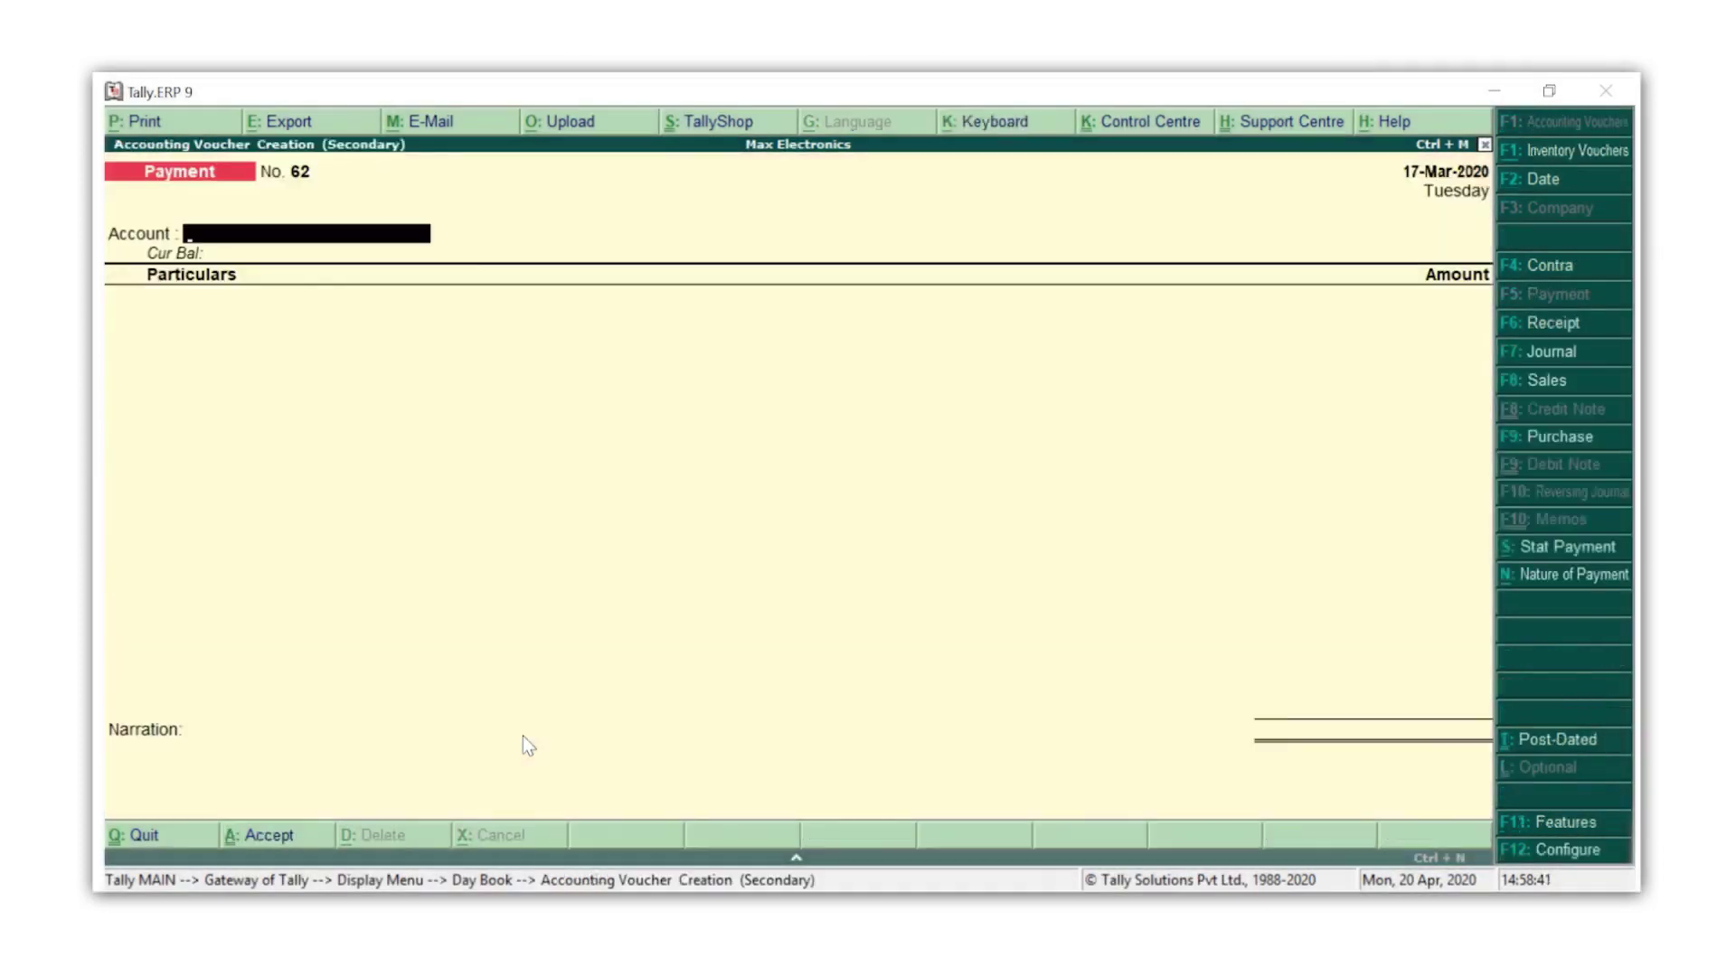
{"action": "type", "text": "I"}
{"action": "key", "text": "Return"}
{"action": "type", "text": "Rep"}
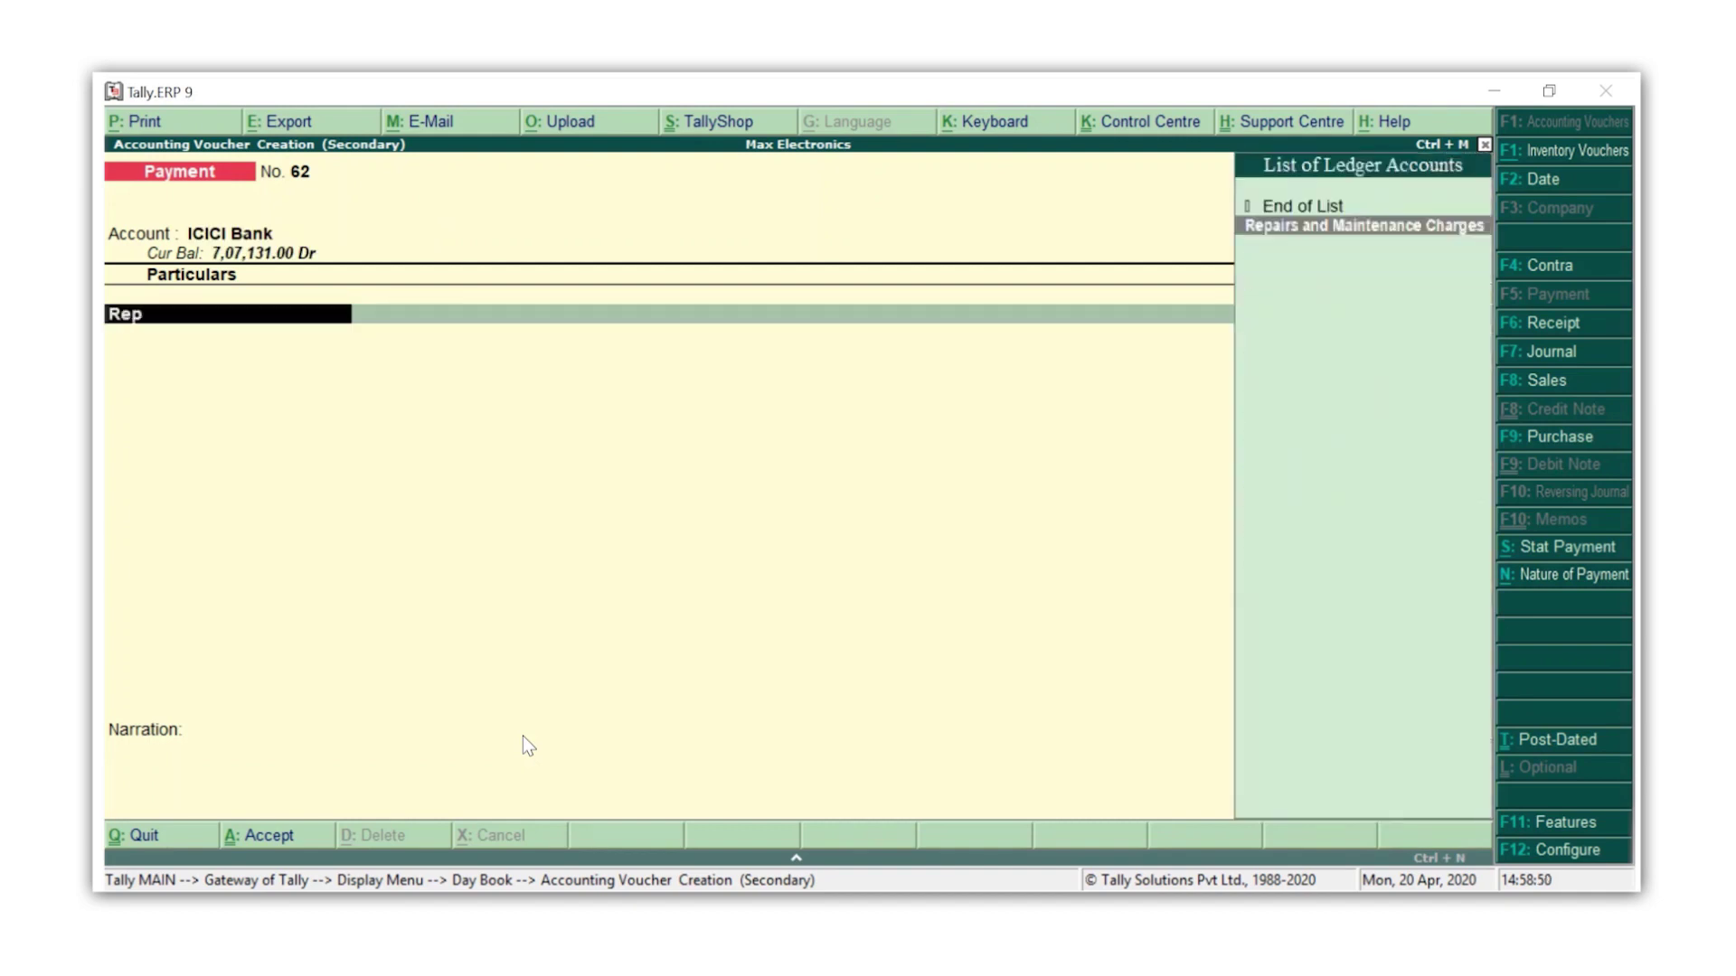
{"action": "key", "text": "Return"}
{"action": "type", "text": "3500"}
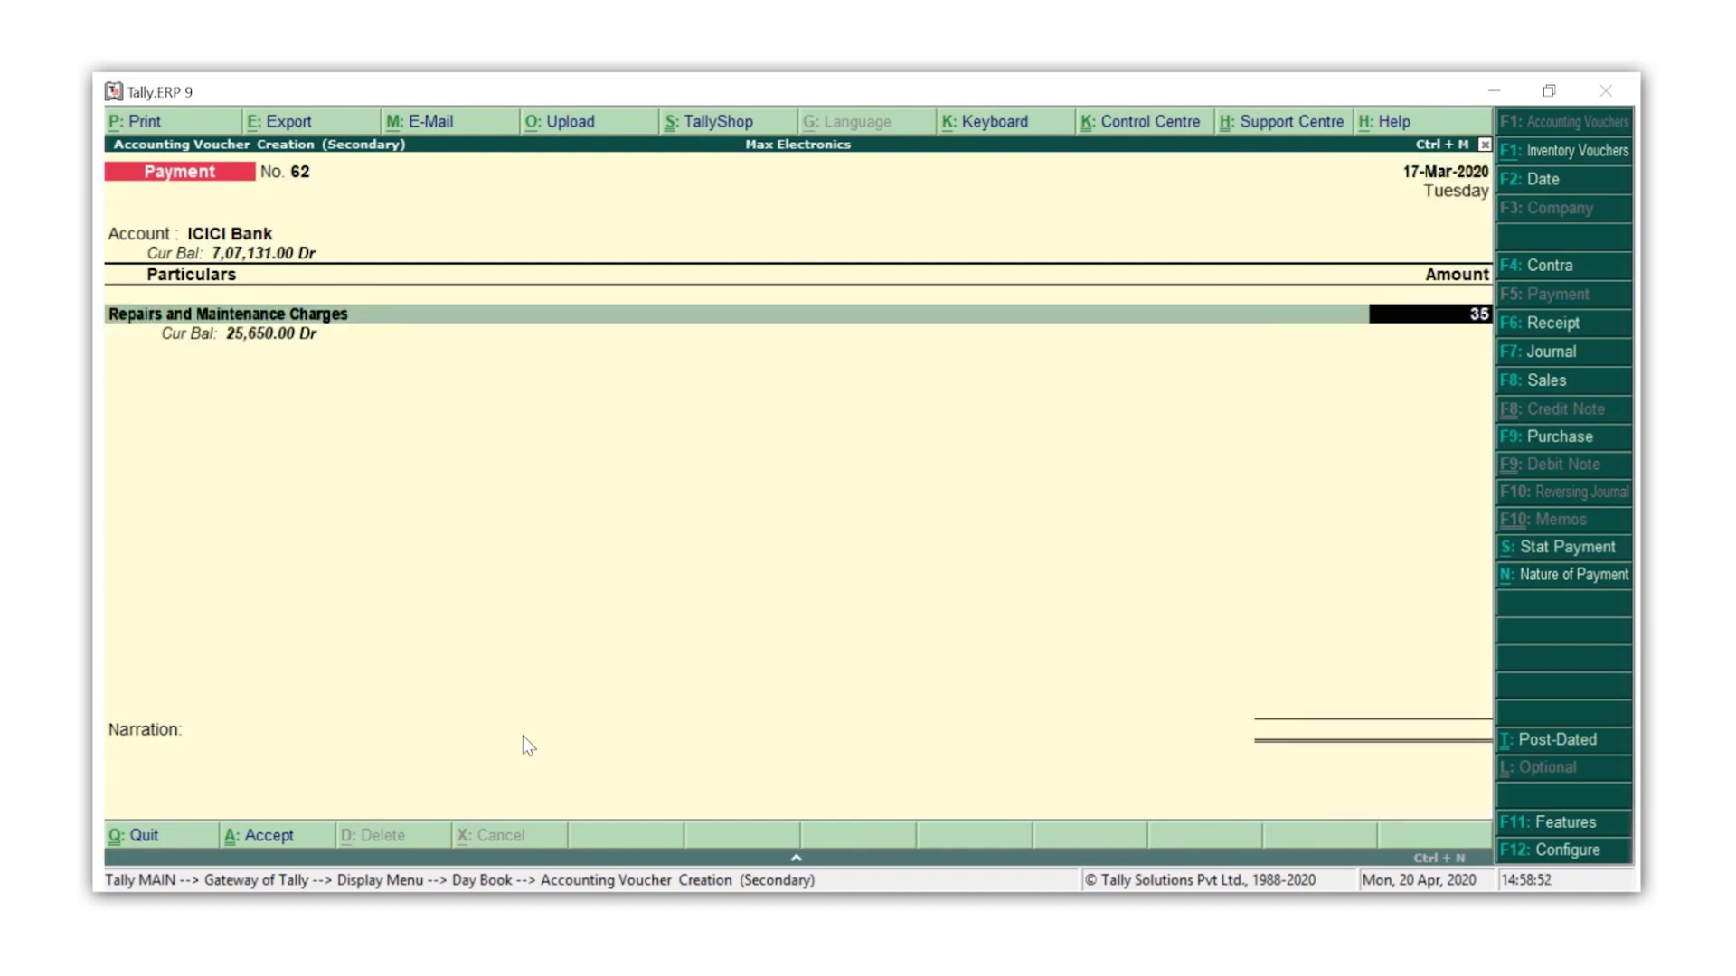
{"action": "key", "text": "Return"}
{"action": "key", "text": "Return"}
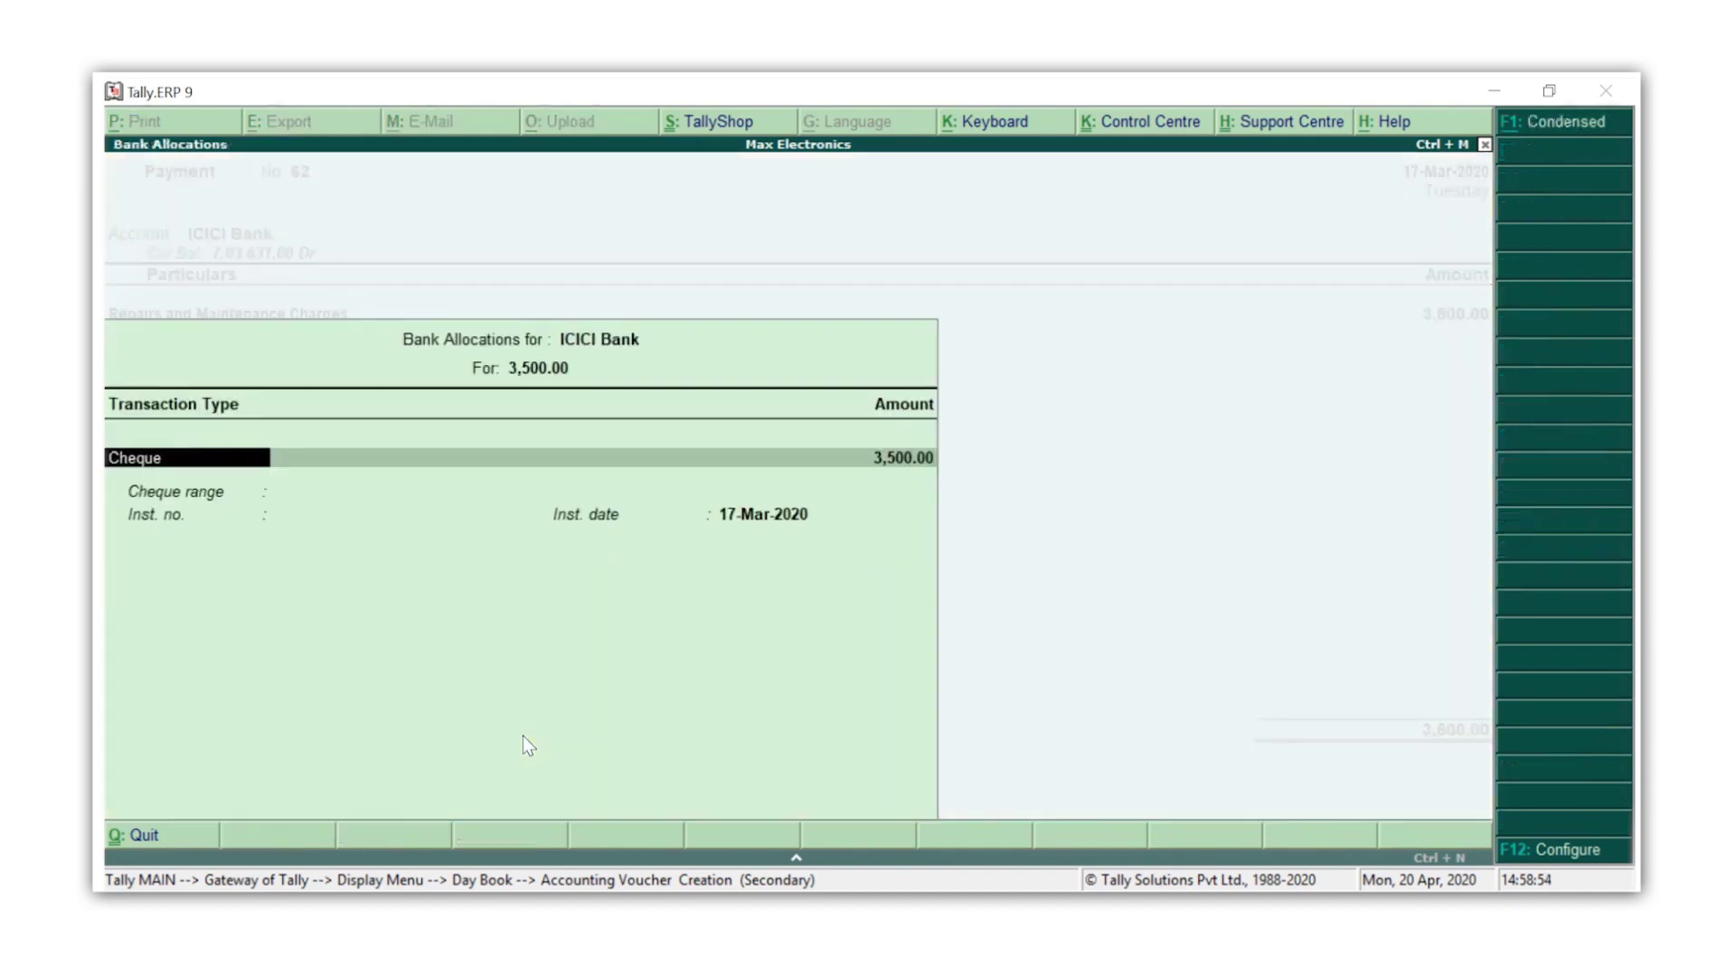
- Allocate the ICICI Bank payment to a cheque with instrument number 564316 and save the voucher
{"action": "key", "text": "Return"}
{"action": "type", "text": "564316"}
{"action": "key", "text": "Return"}
{"action": "key", "text": "Return"}
{"action": "key", "text": "Return"}
{"action": "key", "text": "Return"}
{"action": "key", "text": "Return"}
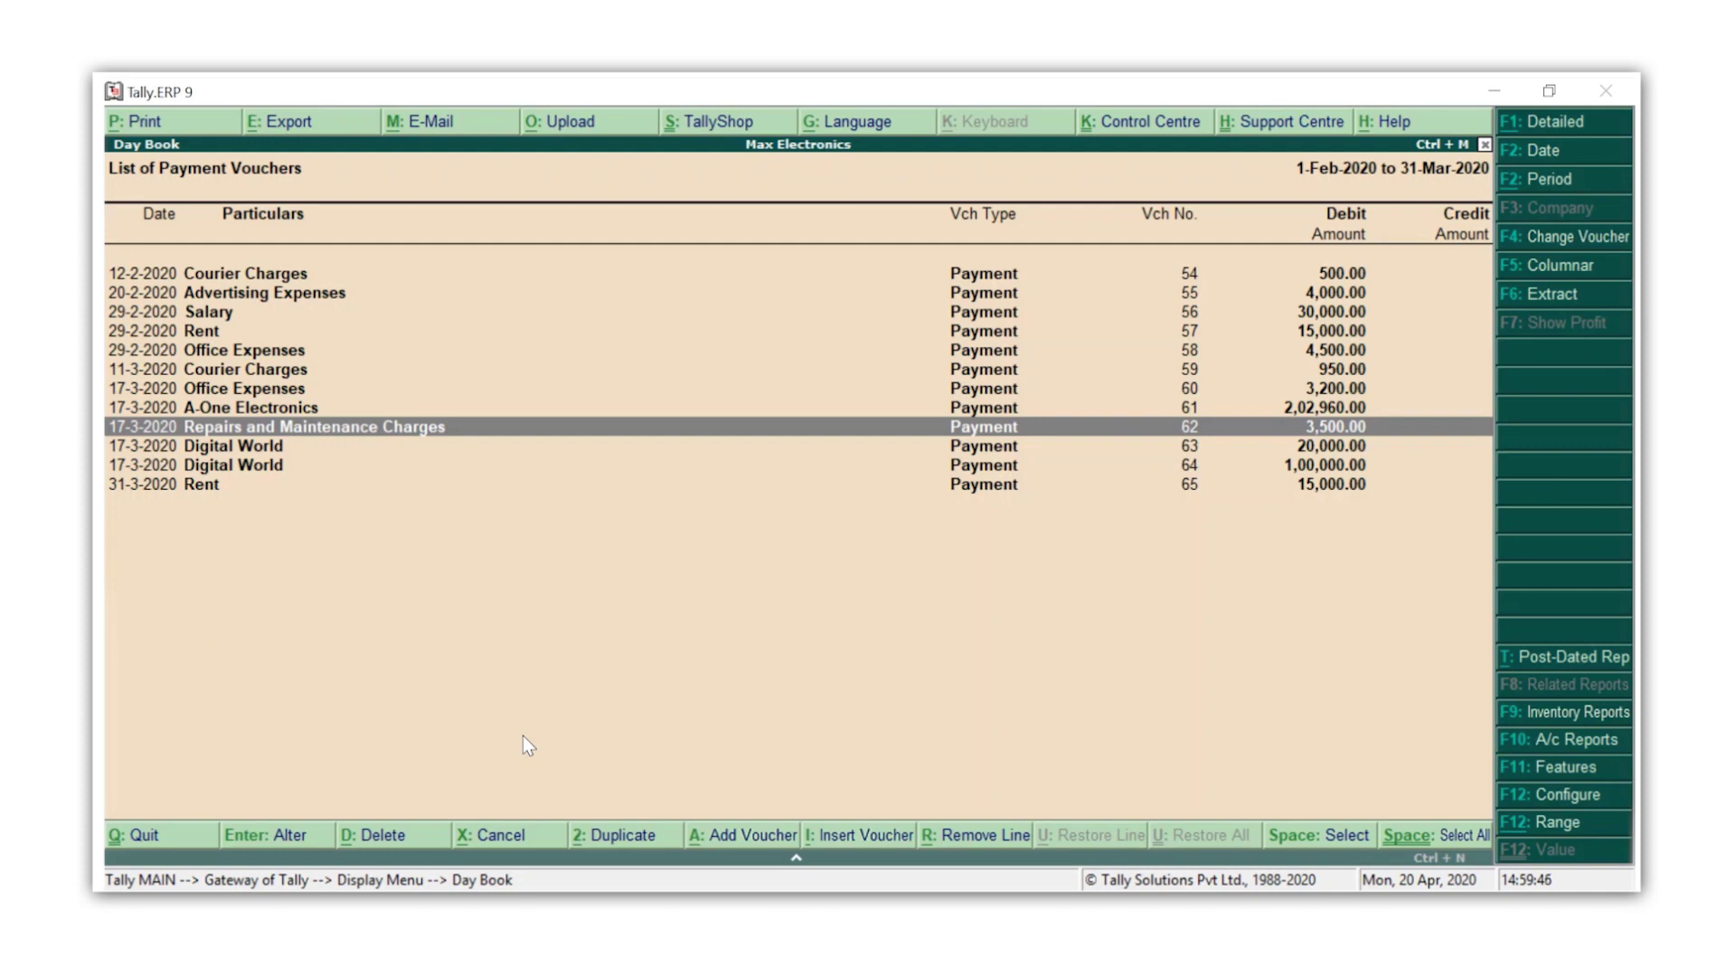
- Cancel the Courier Charges payment voucher dated 11-3-2020
{"action": "key", "text": "Up"}
{"action": "key", "text": "Up"}
{"action": "key", "text": "Up"}
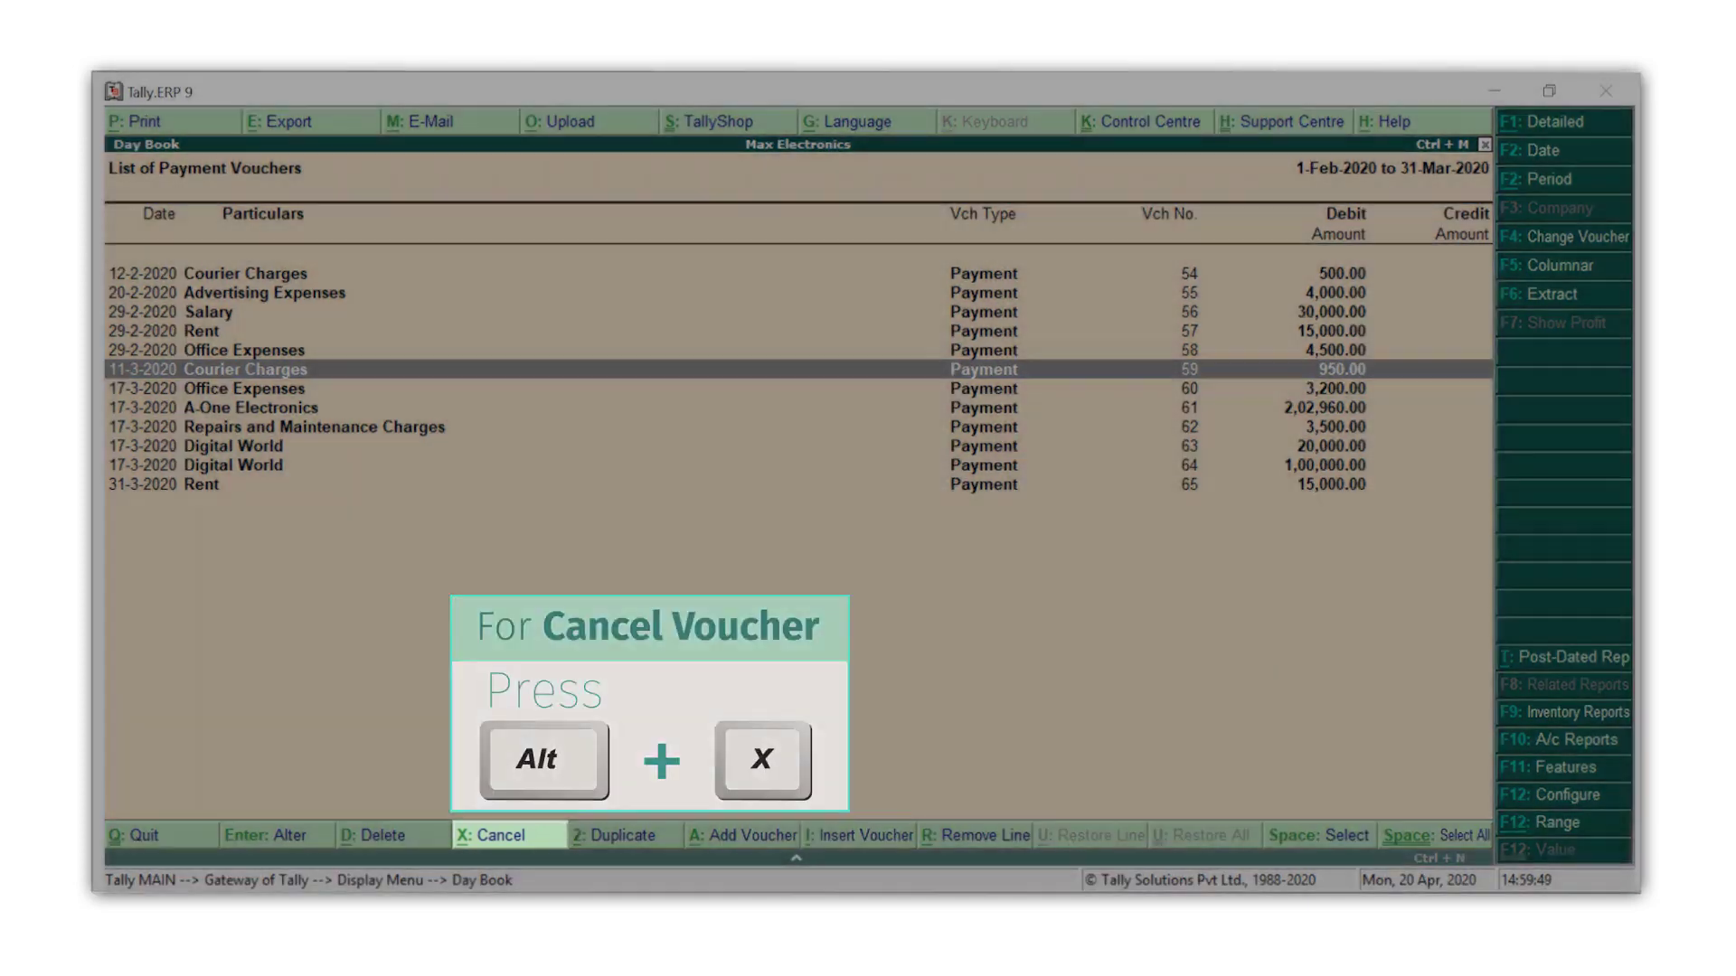
{"action": "key", "text": "alt+x"}
{"action": "key", "text": "y"}
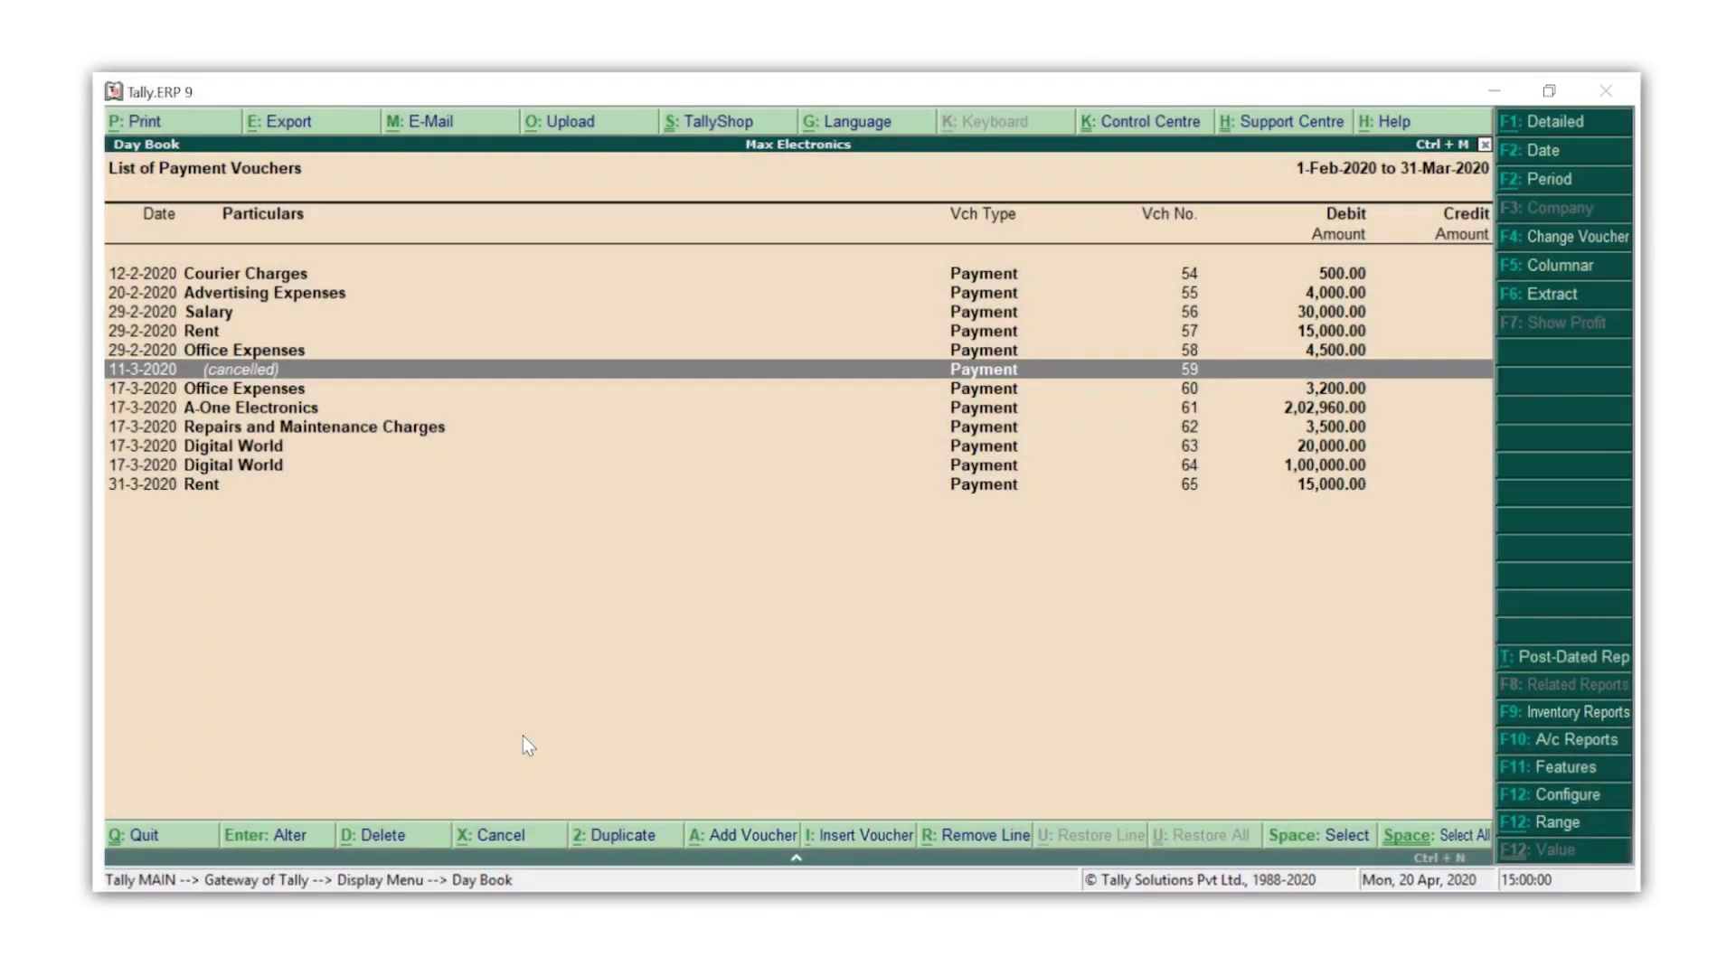